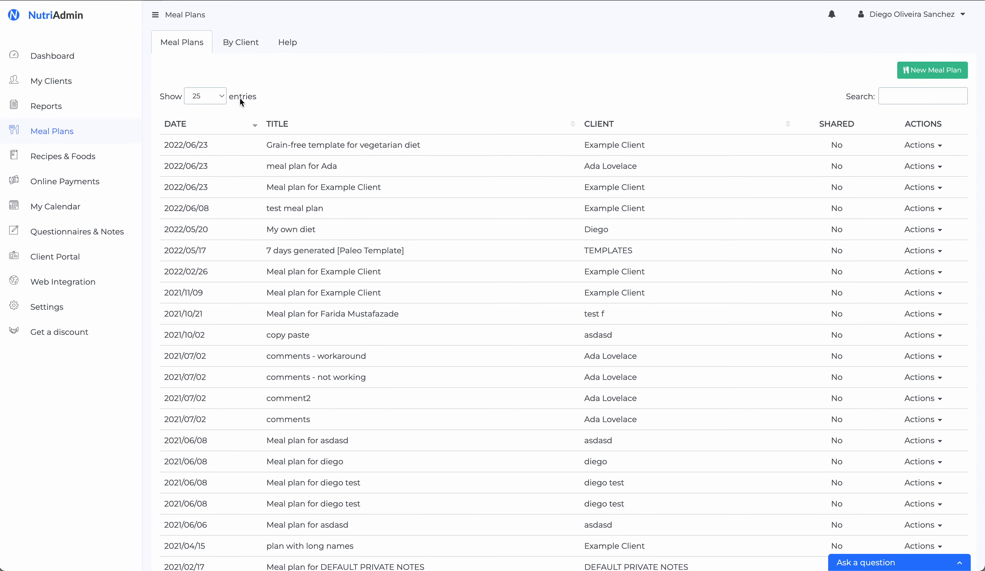
Create a 7 Days (Full Week) meal plan from scratch for Example Client, keeping the default title.
click(933, 70)
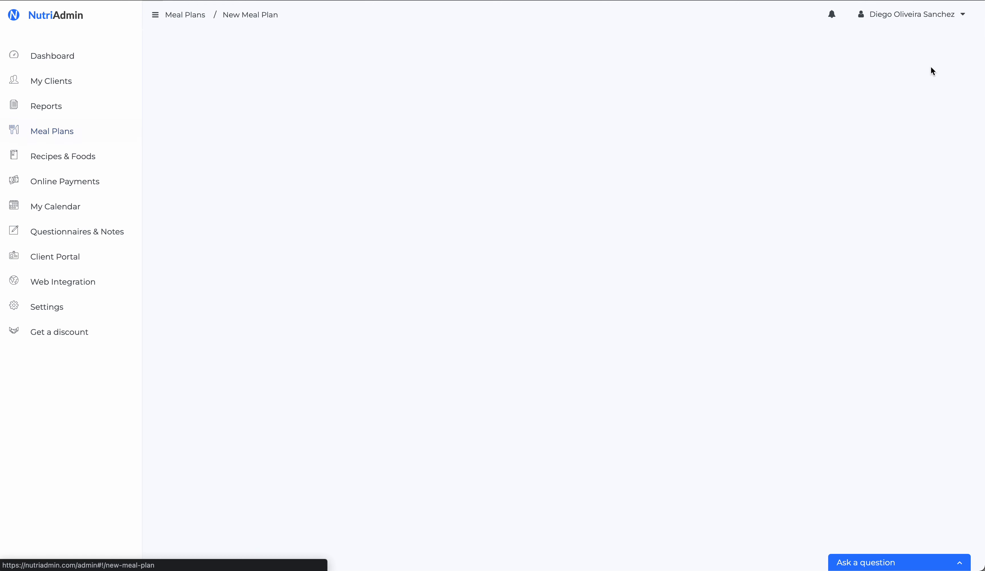
click(526, 124)
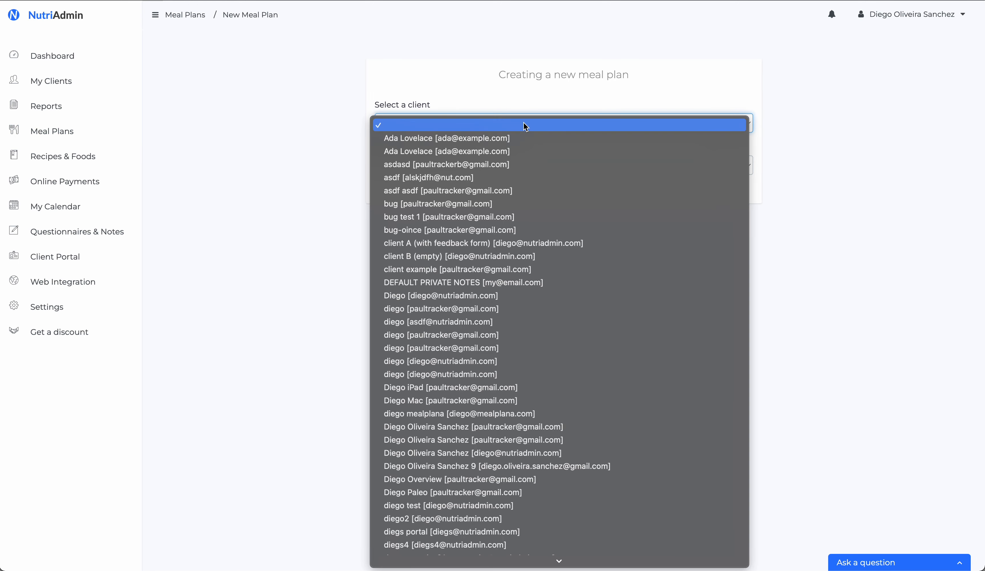
key(e)
key(Return)
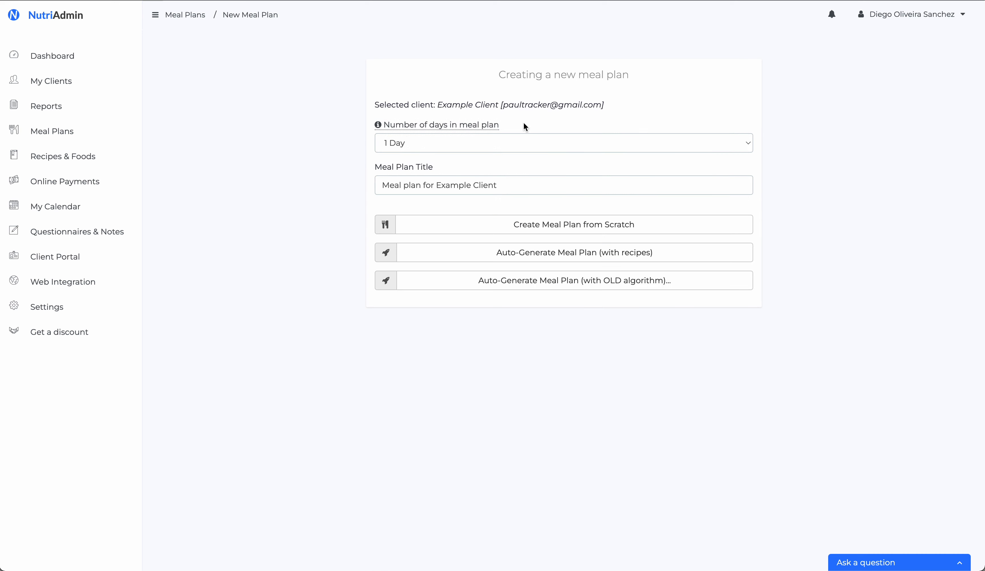
click(508, 142)
click(484, 222)
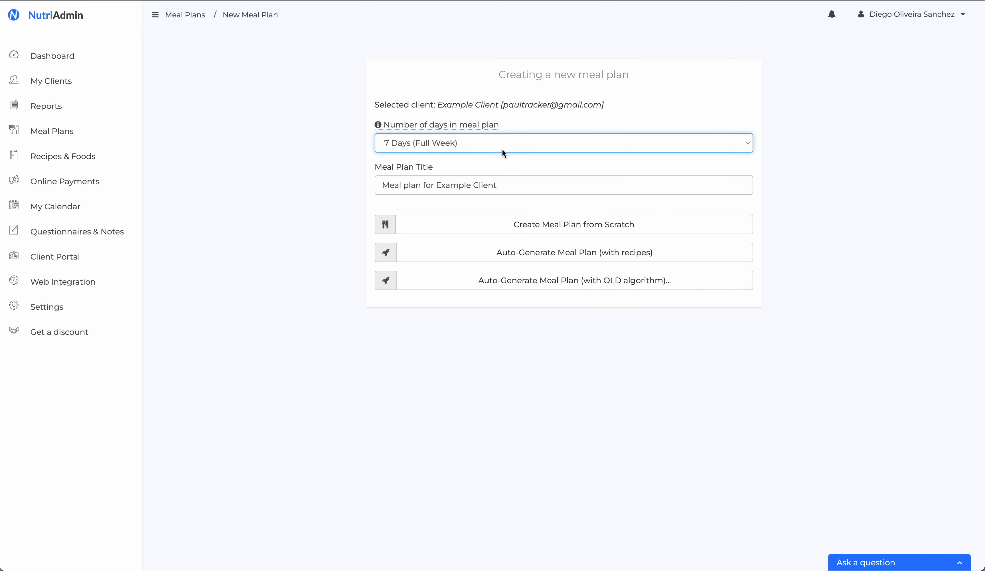
click(520, 223)
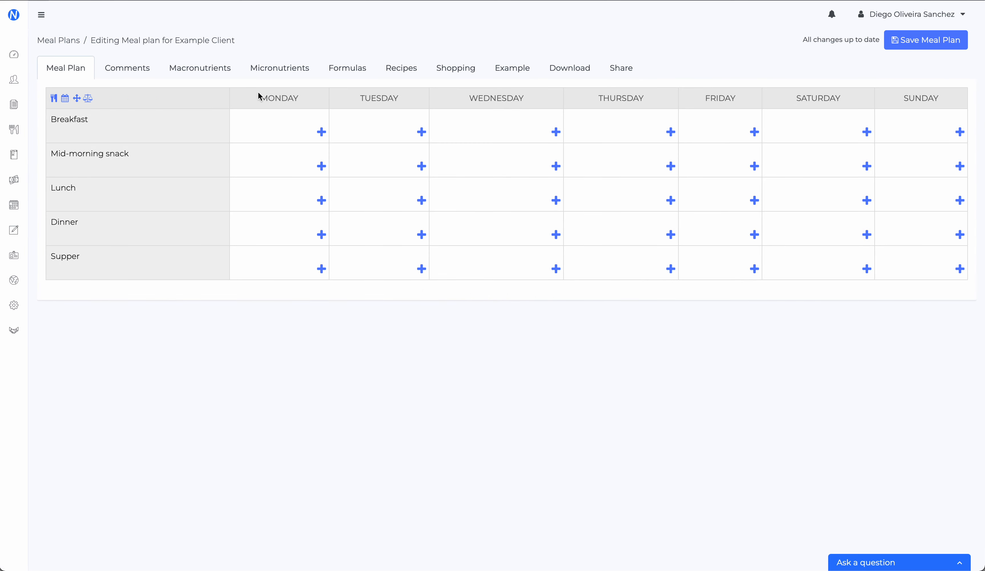
Add Banana, Avocado and Whole Wheat Bread to Monday's breakfast using the quick food search.
click(321, 132)
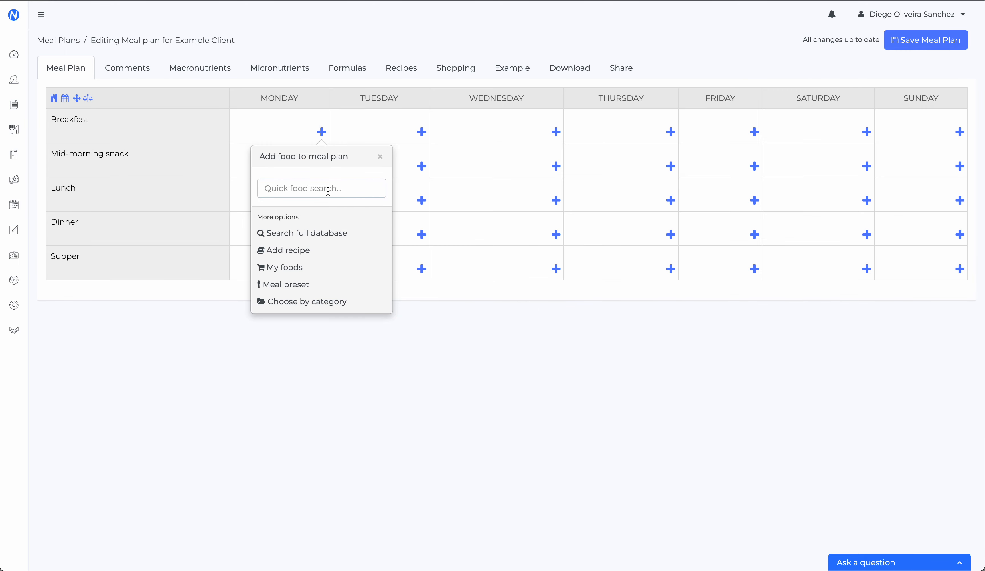
text(banana)
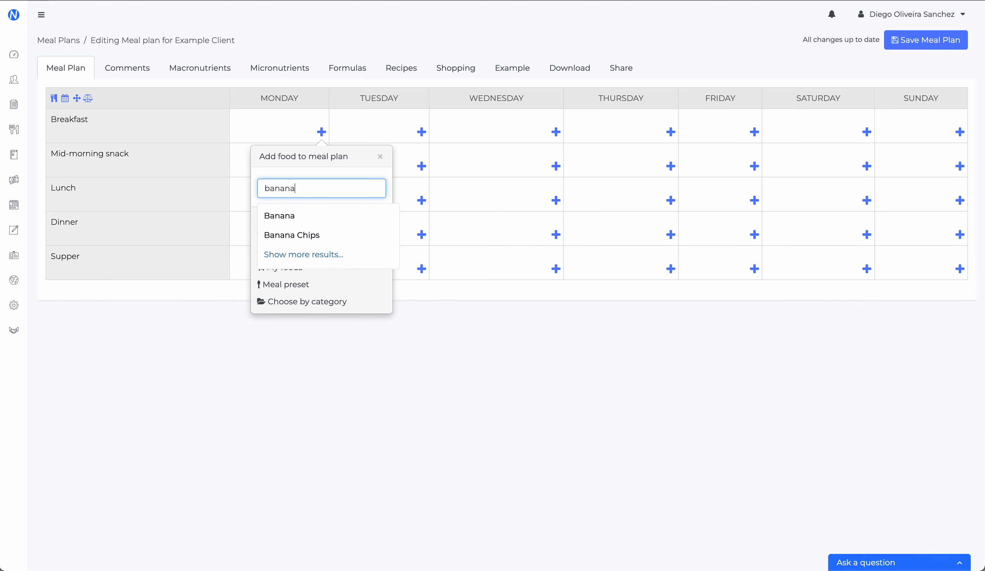
click(333, 222)
click(315, 189)
text(avocado)
click(298, 215)
text(bread)
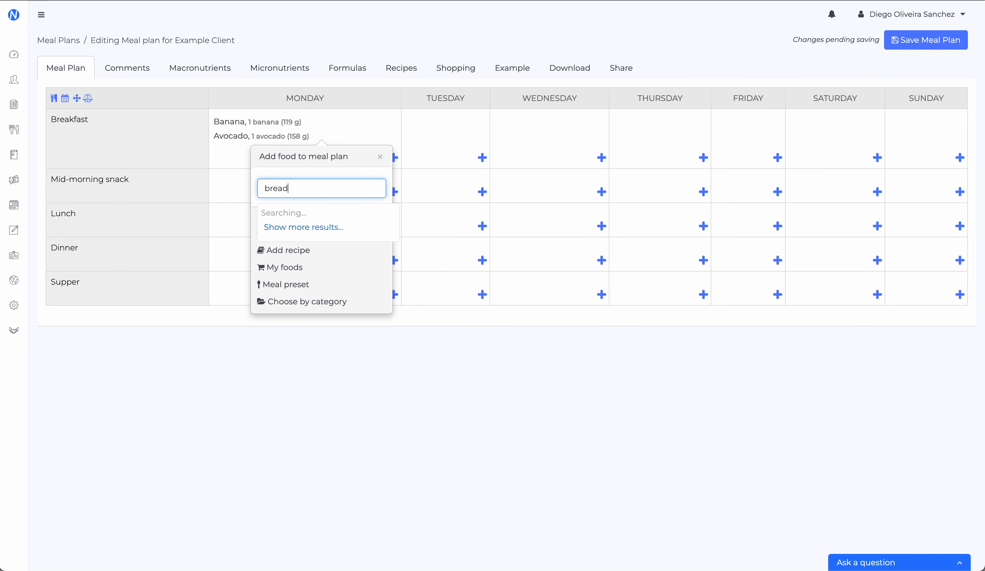
click(316, 212)
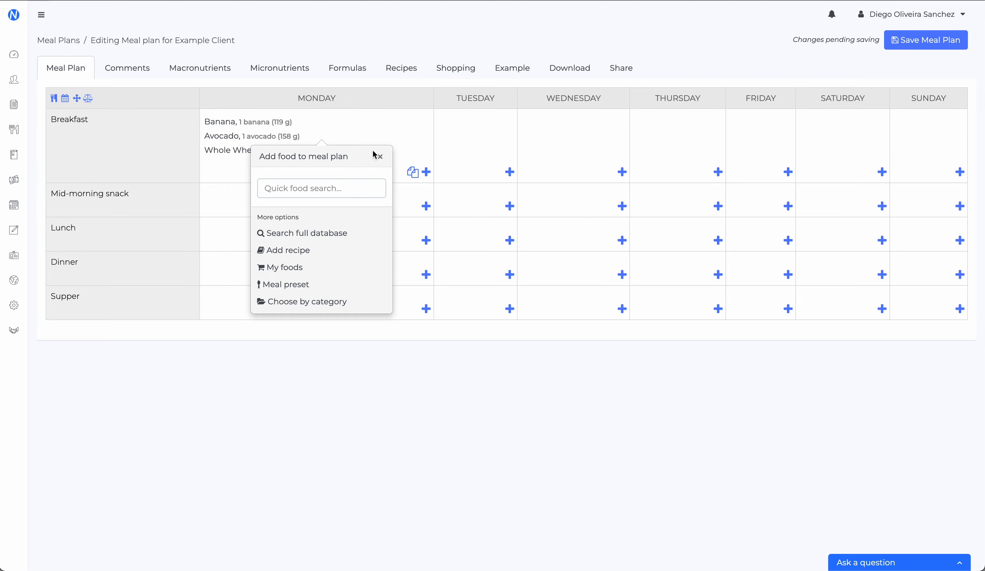
click(380, 157)
Review the plan's macronutrients and show the detailed breakdown for Monday's foods.
click(190, 66)
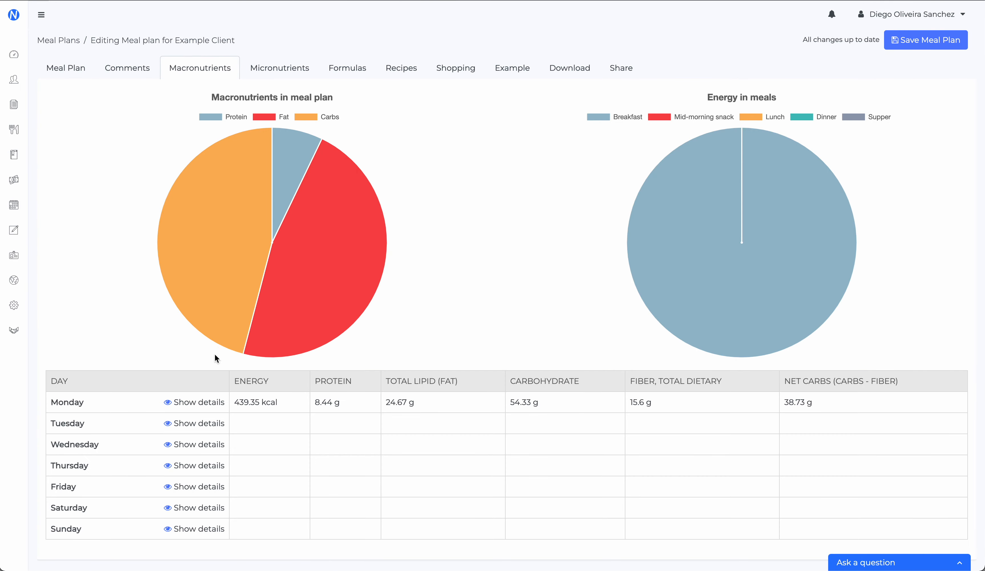
click(196, 402)
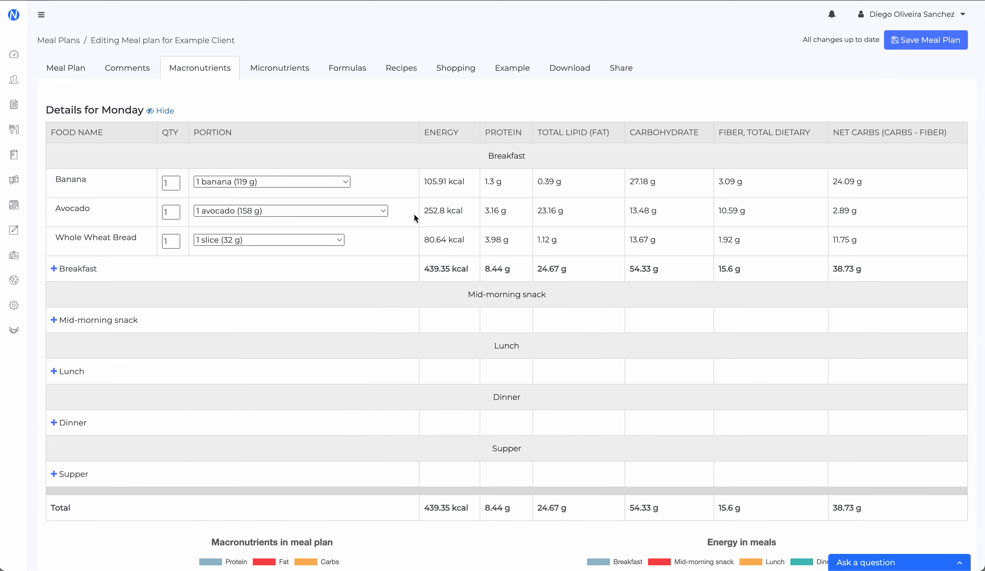
drag(427, 181, 893, 273)
click(894, 270)
Search the full food database for "apple" and add the UK Database's unsweetened apple juice concentrate to Monday's breakfast.
click(77, 269)
click(58, 365)
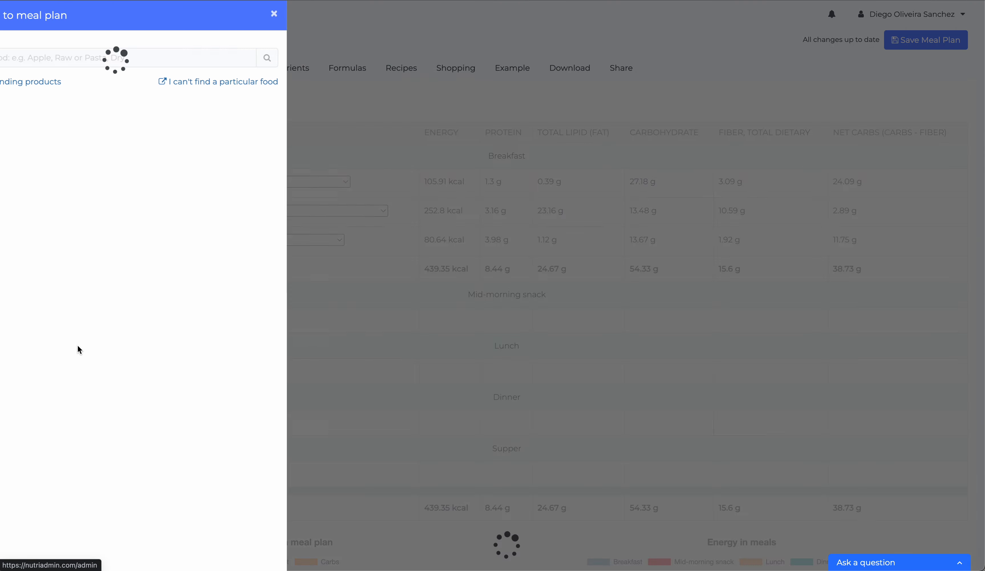
click(102, 60)
text(ap)
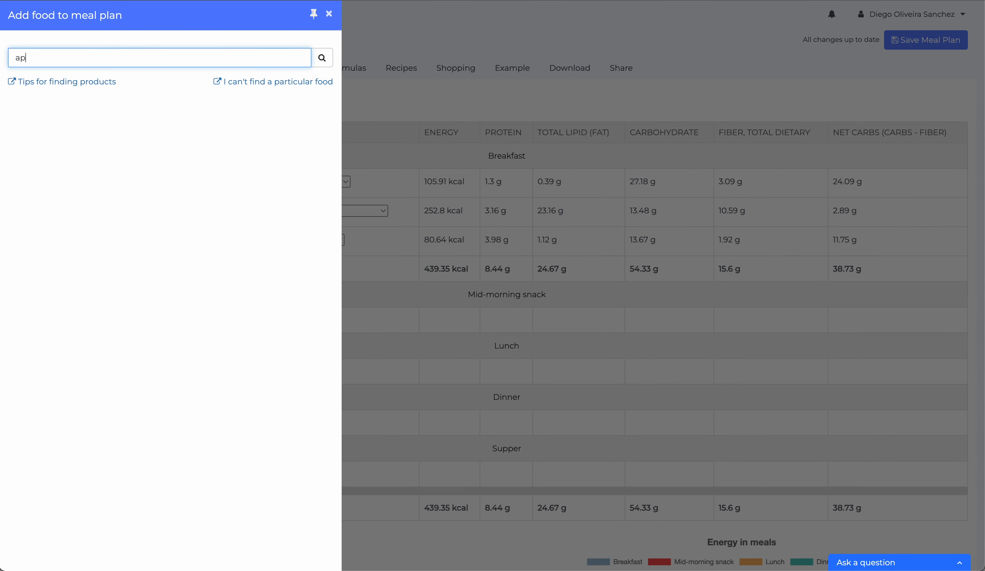
text(ple)
key(Return)
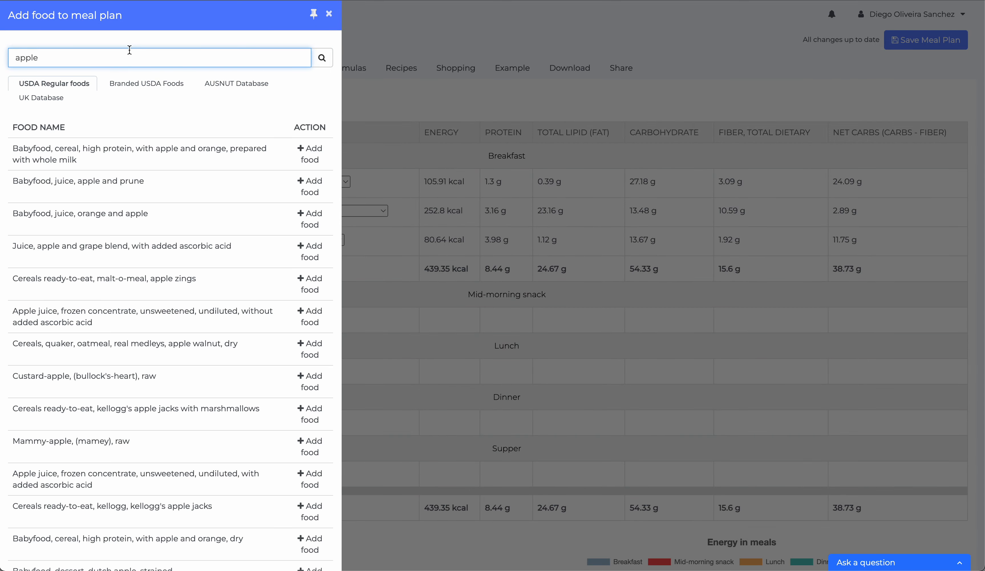
click(129, 83)
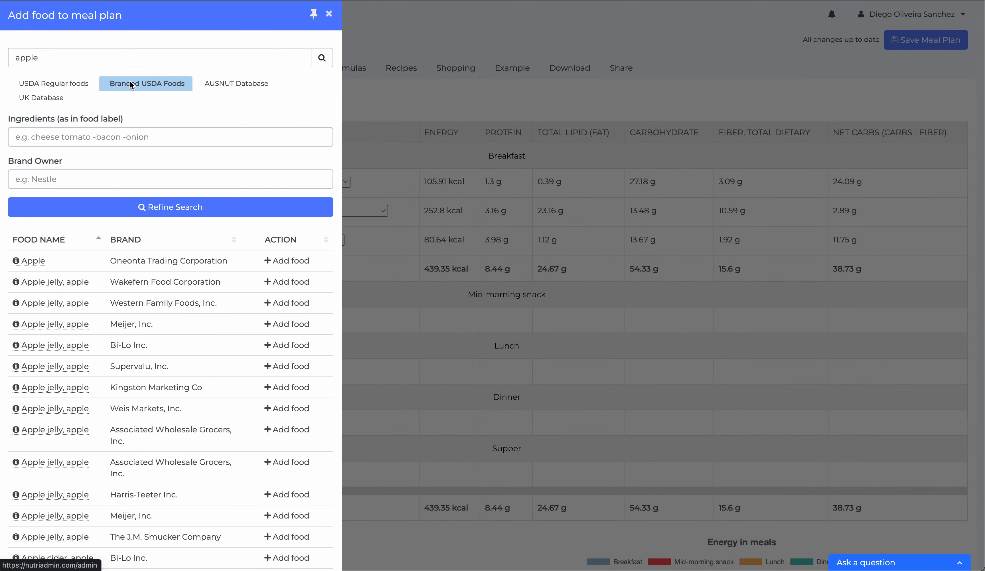
click(231, 79)
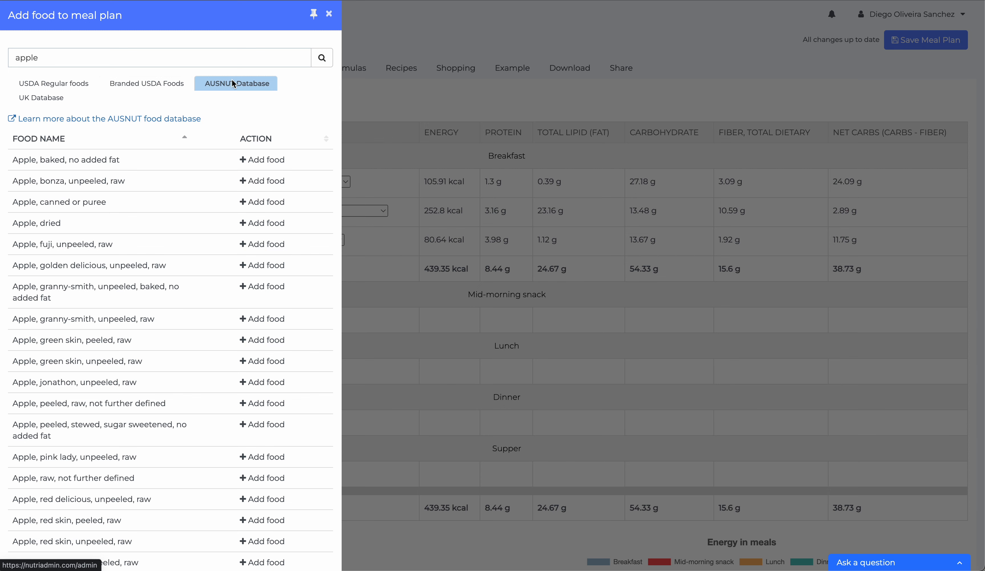
click(63, 100)
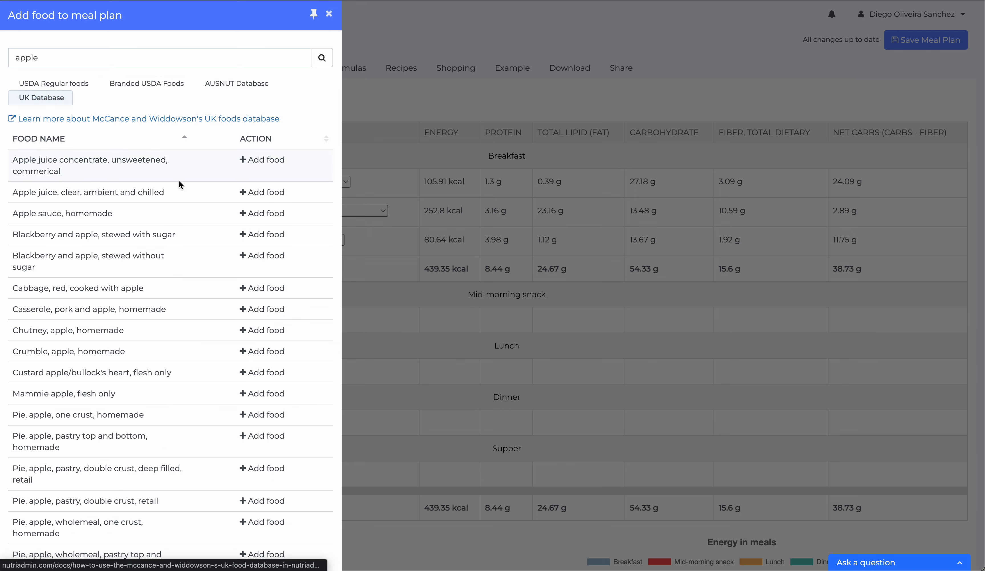
click(261, 161)
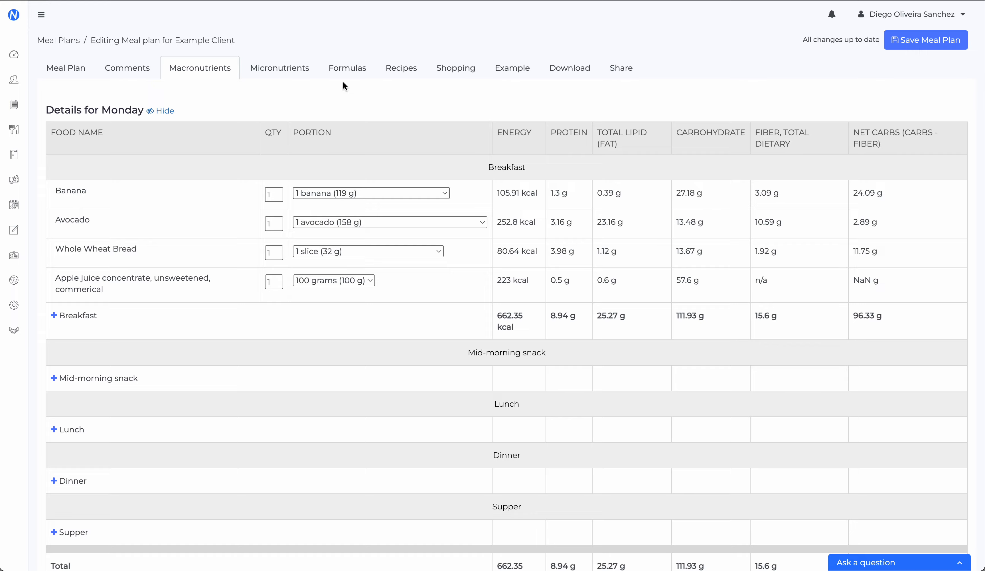
Review the plan's micronutrient table and the client's nutrition formulas.
click(291, 67)
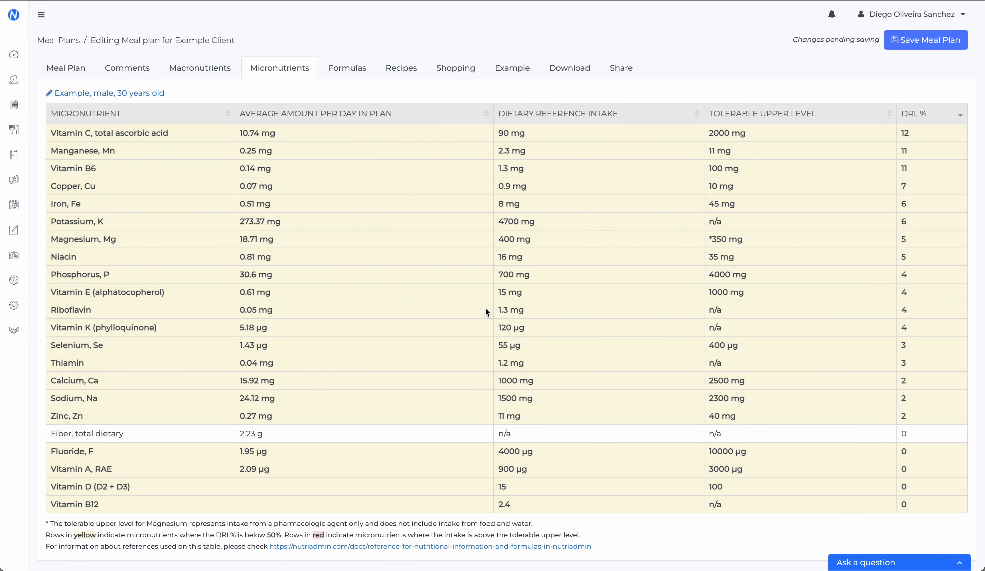
drag(86, 135, 173, 504)
click(149, 232)
click(206, 70)
click(337, 72)
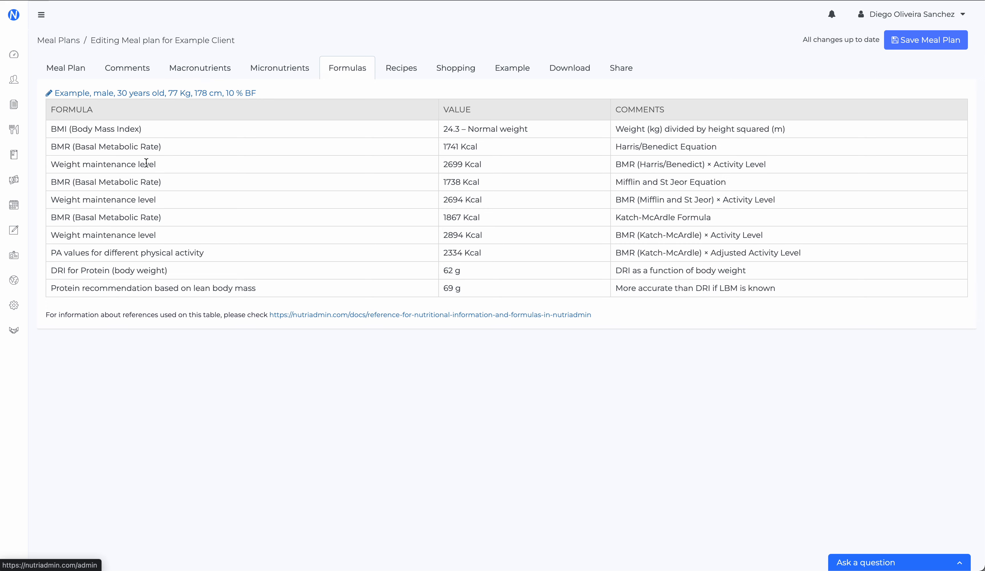
Check the plan's recipes and examine the advanced recipe database filters for Monday's mid-morning snack without adding a recipe.
click(408, 72)
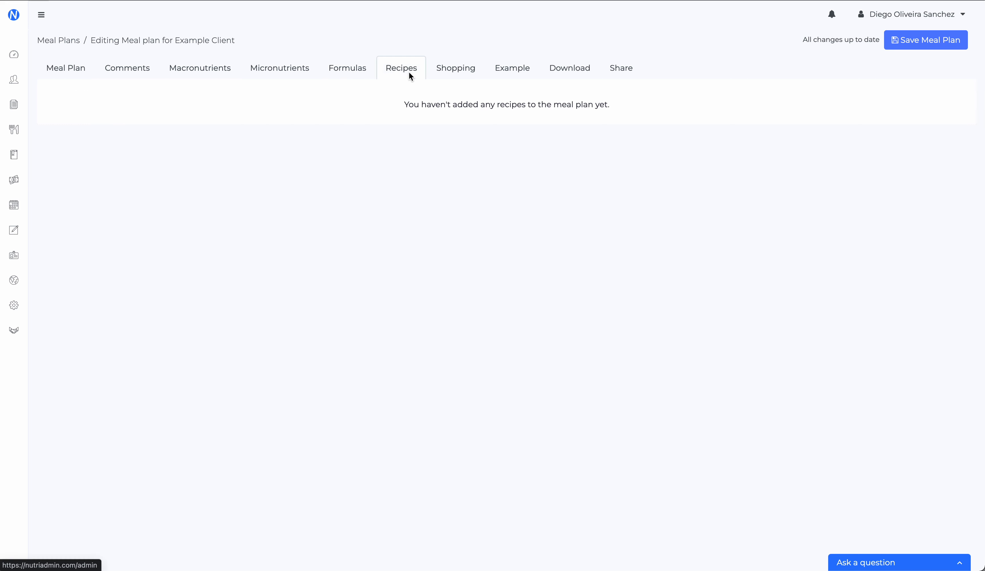
click(55, 66)
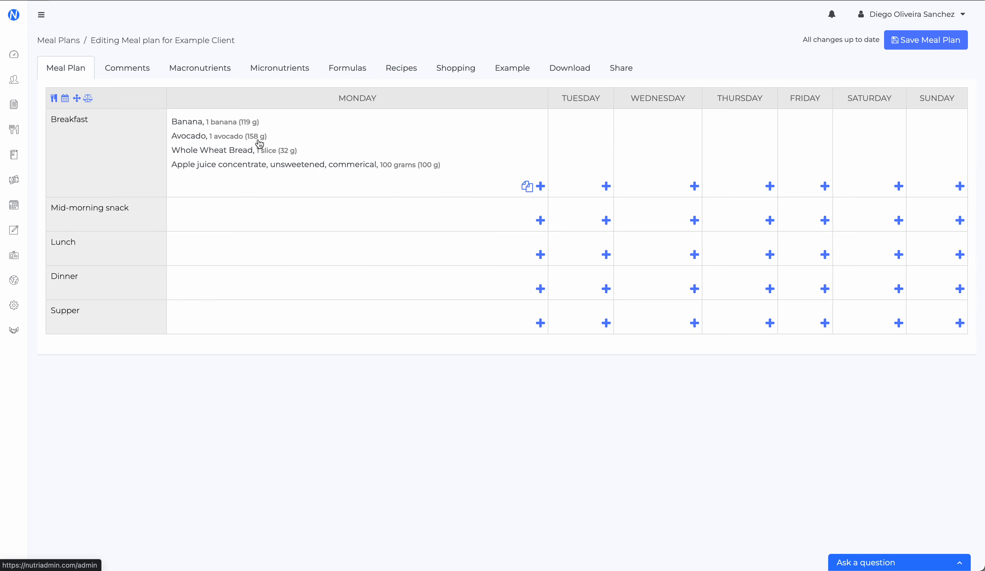
click(540, 220)
click(519, 340)
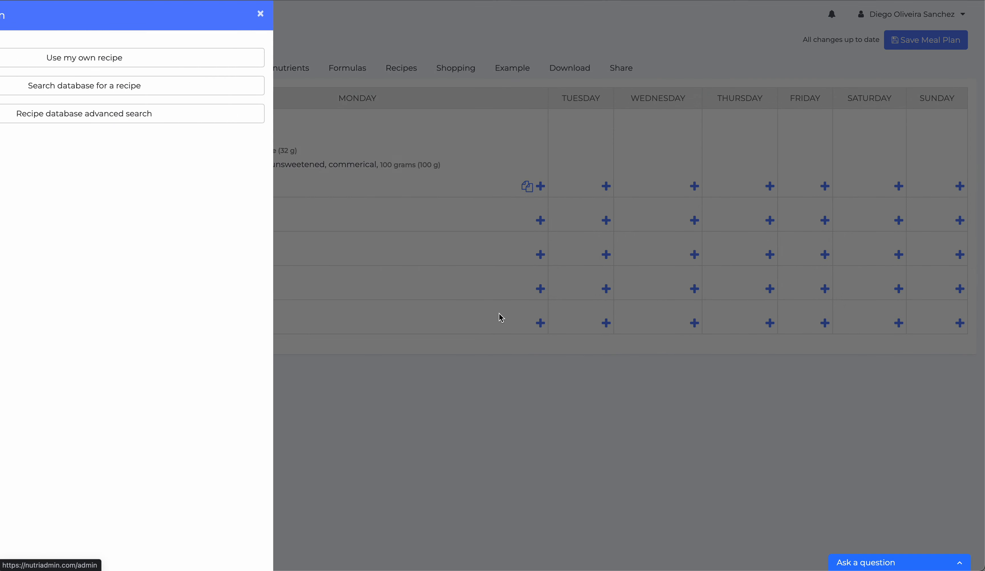
click(235, 117)
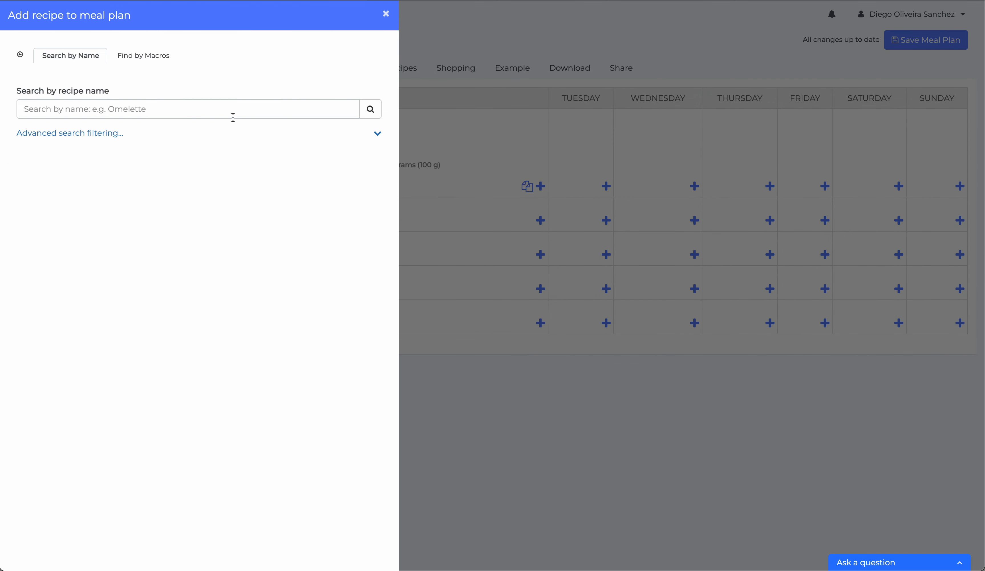
click(92, 133)
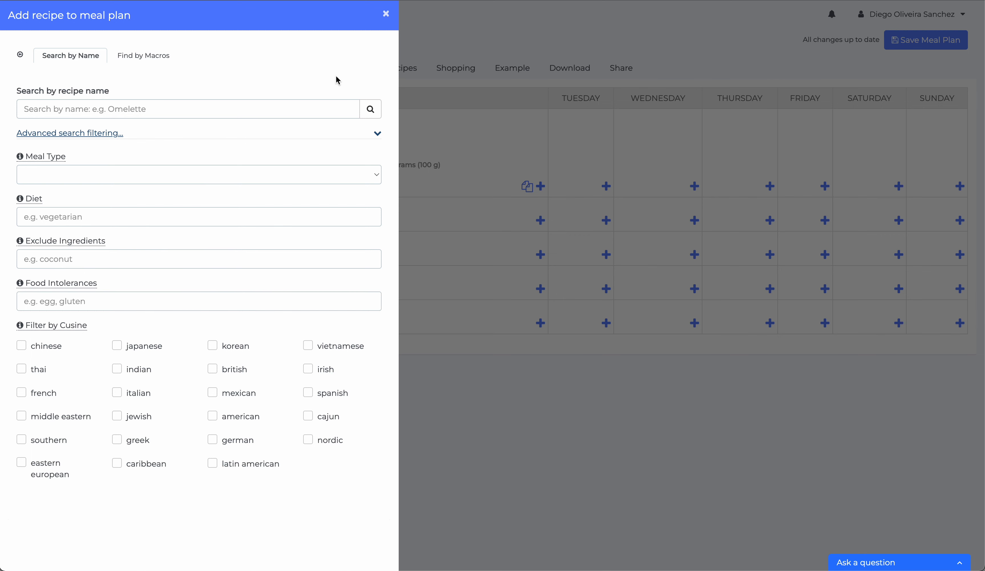
click(386, 13)
Review the plan's shopping list by food group and return to the list of all meal plans.
click(472, 69)
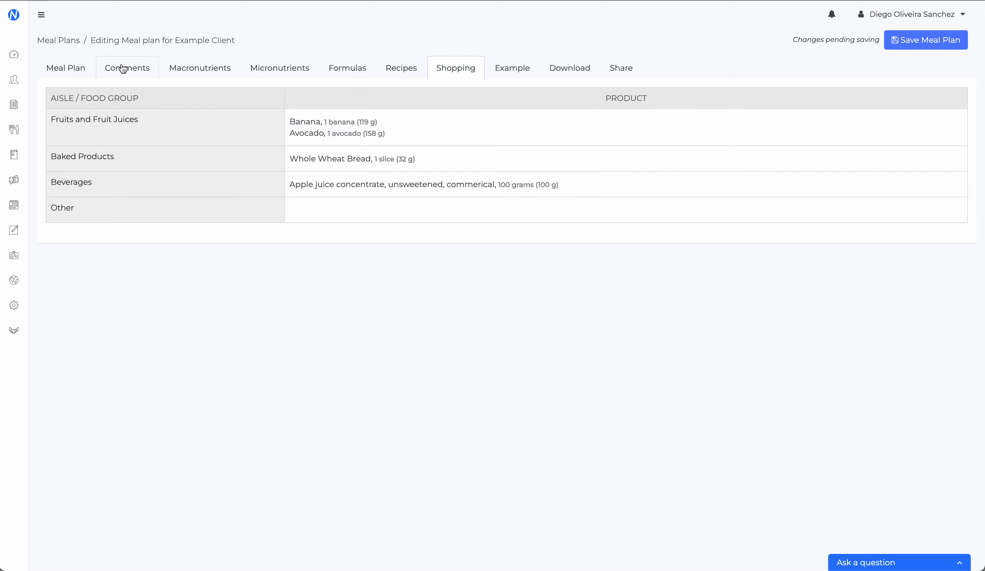
click(83, 69)
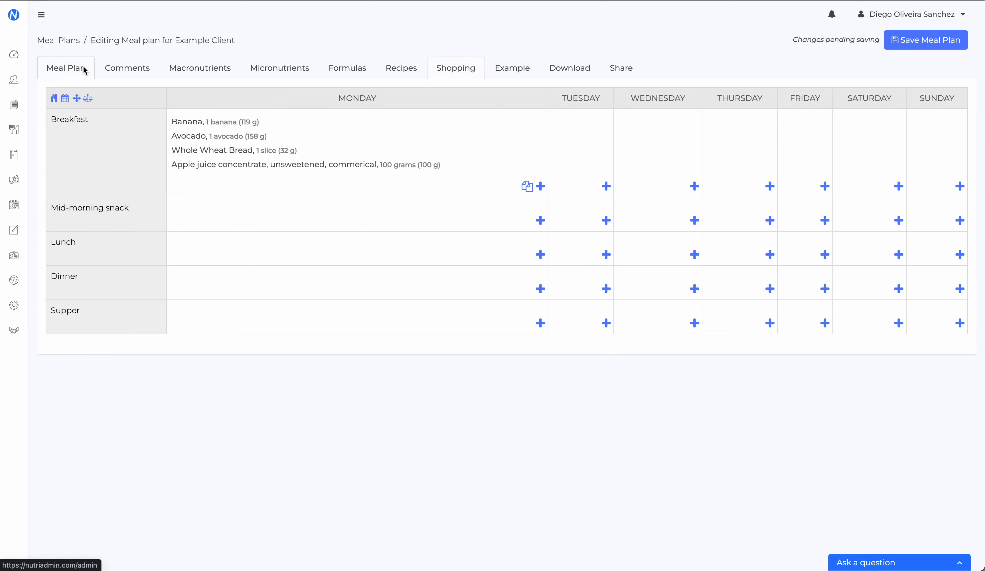
click(57, 40)
click(39, 14)
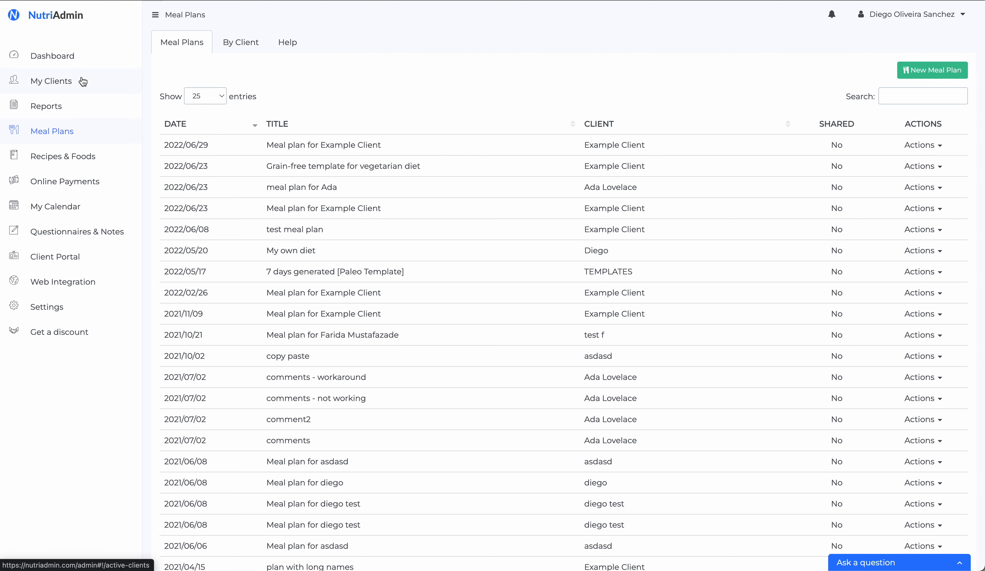
Look through the saved recipes and the active and pending client lists.
click(95, 158)
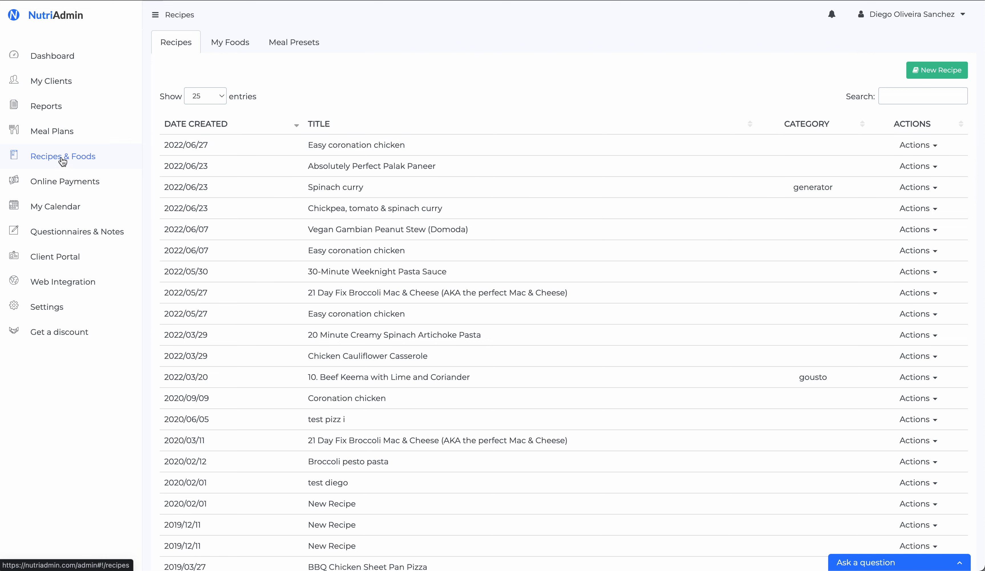
click(72, 84)
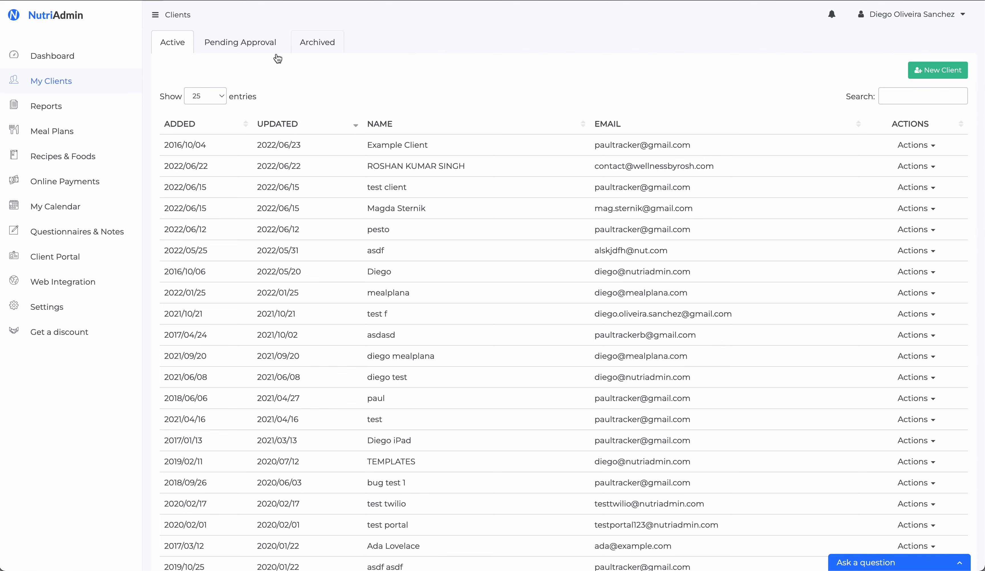
click(212, 41)
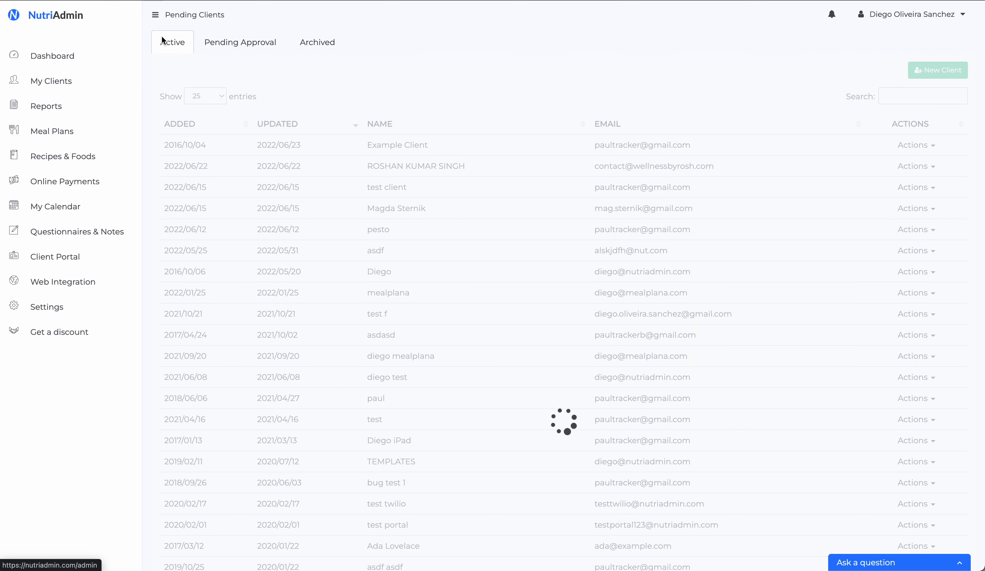
click(166, 44)
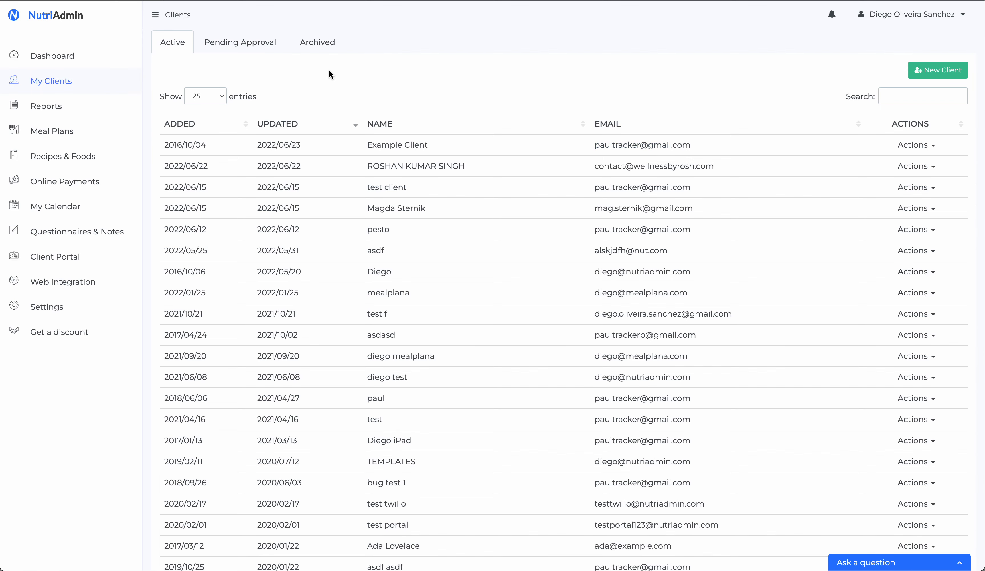
Open Example Client's record and examine the Lifestyle section of the client's questionnaire.
click(409, 148)
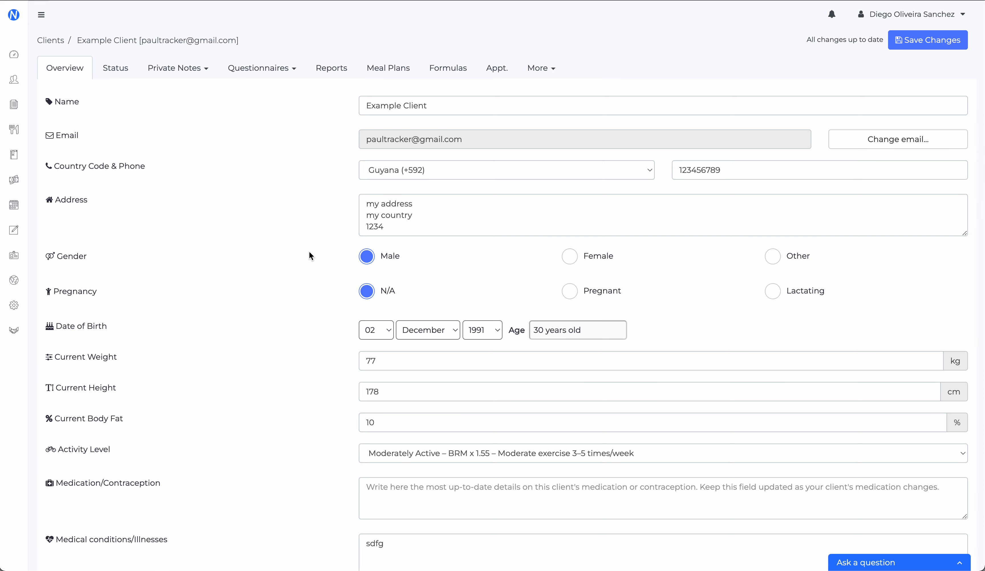
click(202, 68)
click(261, 70)
click(274, 109)
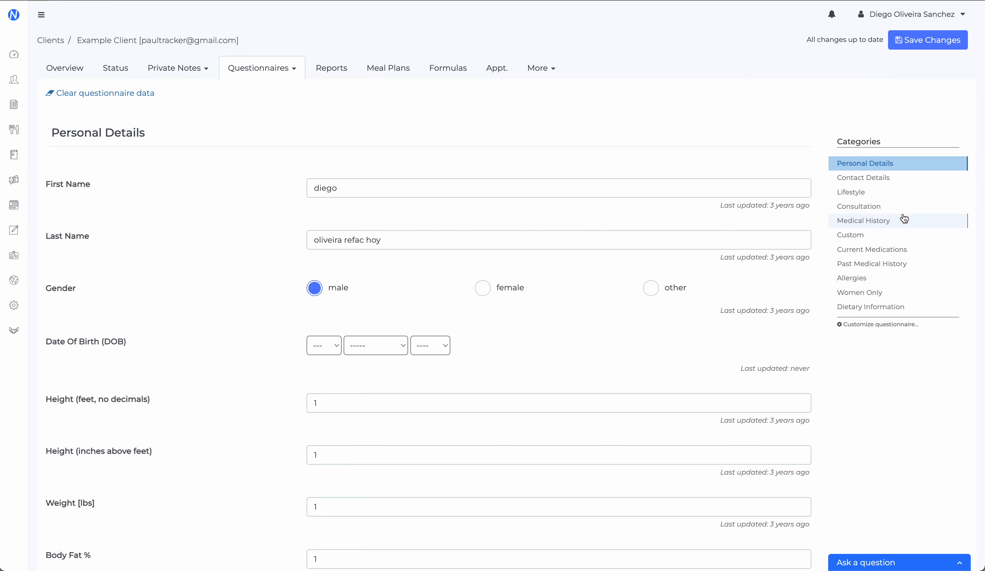
click(874, 193)
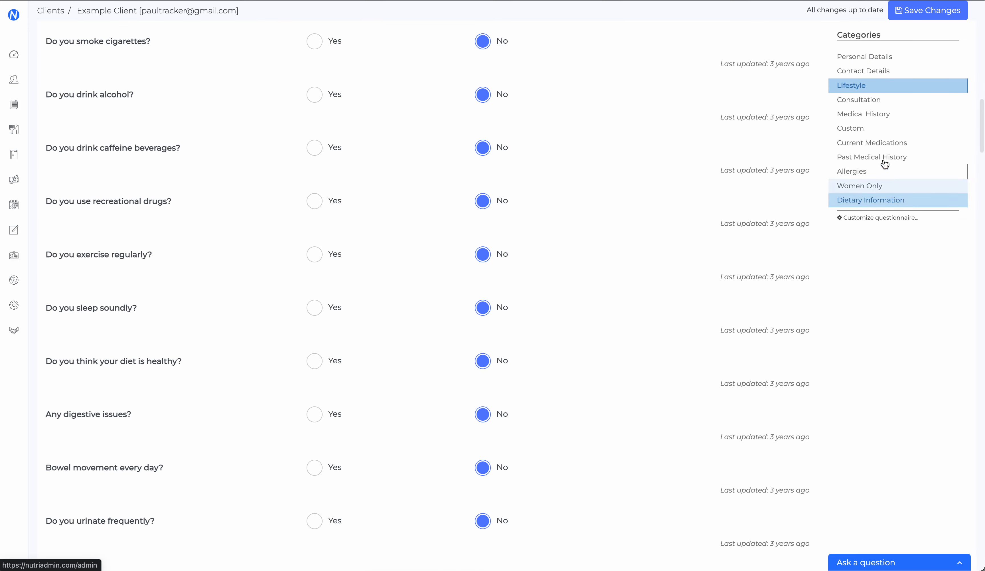
Examine the rest of Example Client's questionnaire, from Lifestyle and Consultation through Medical History and Allergies to Dietary Information.
scroll(207, 404, down, 2)
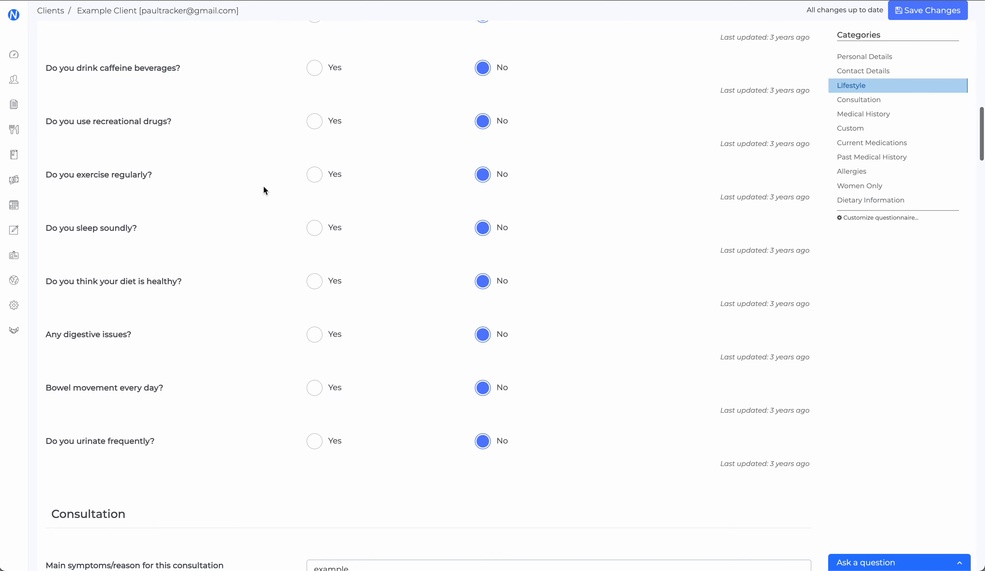
click(861, 101)
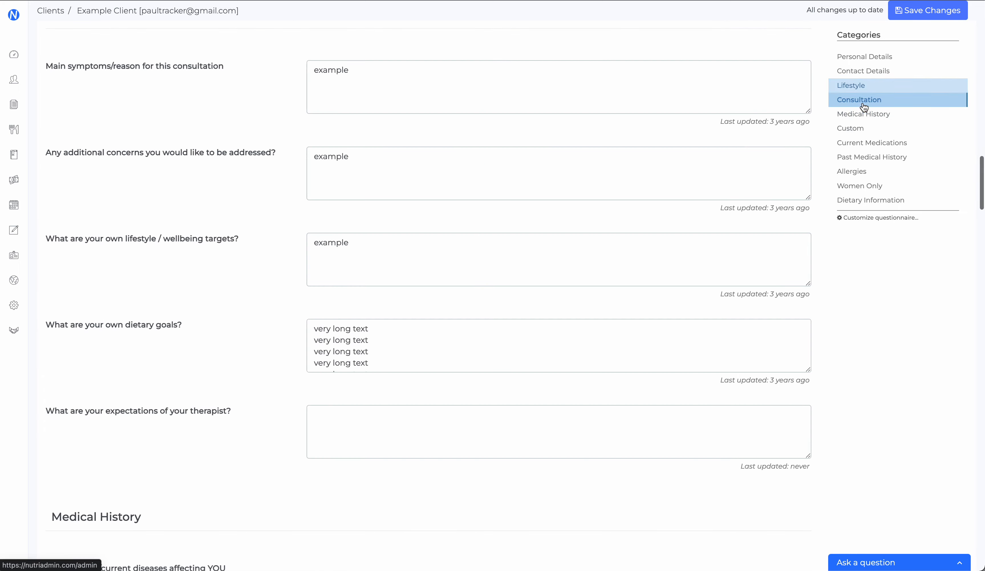
scroll(545, 133, down, 10)
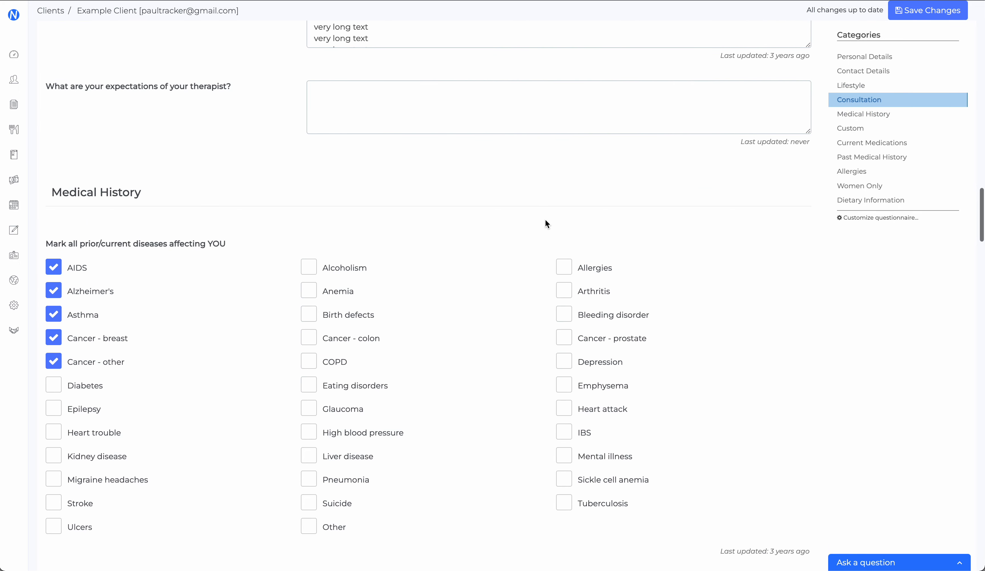
scroll(413, 314, down, 10)
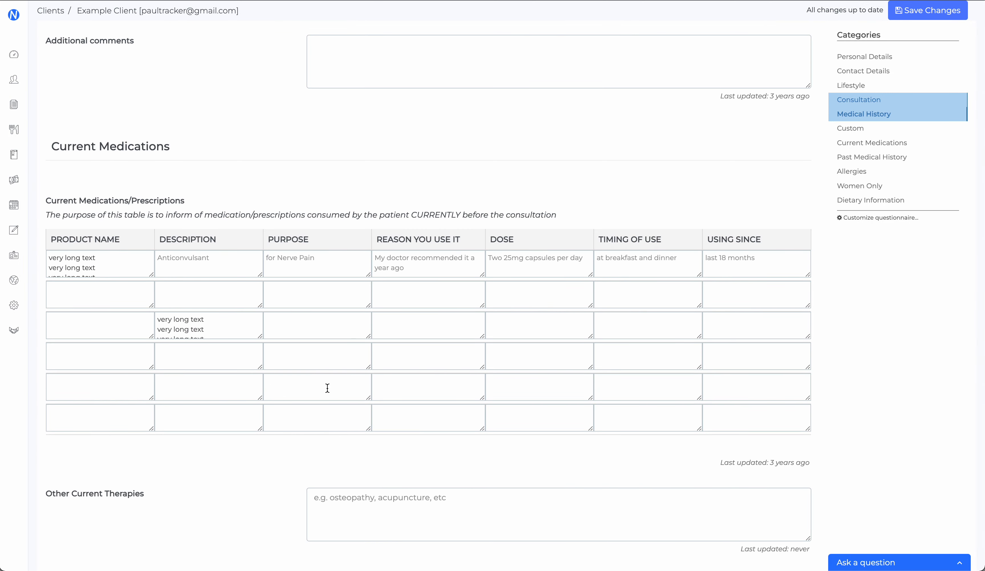
scroll(325, 385, down, 2)
scroll(368, 355, down, 10)
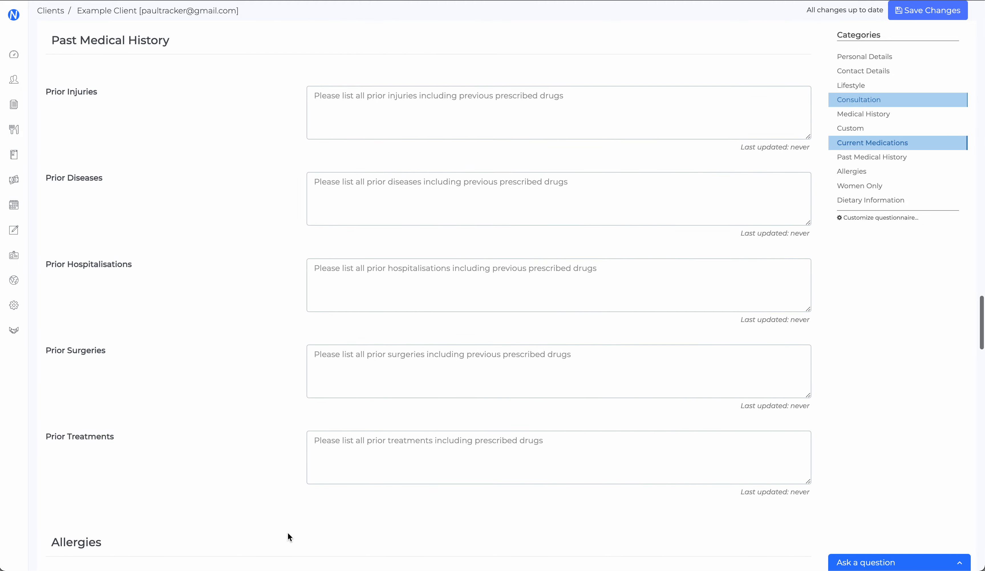
scroll(337, 485, down, 1)
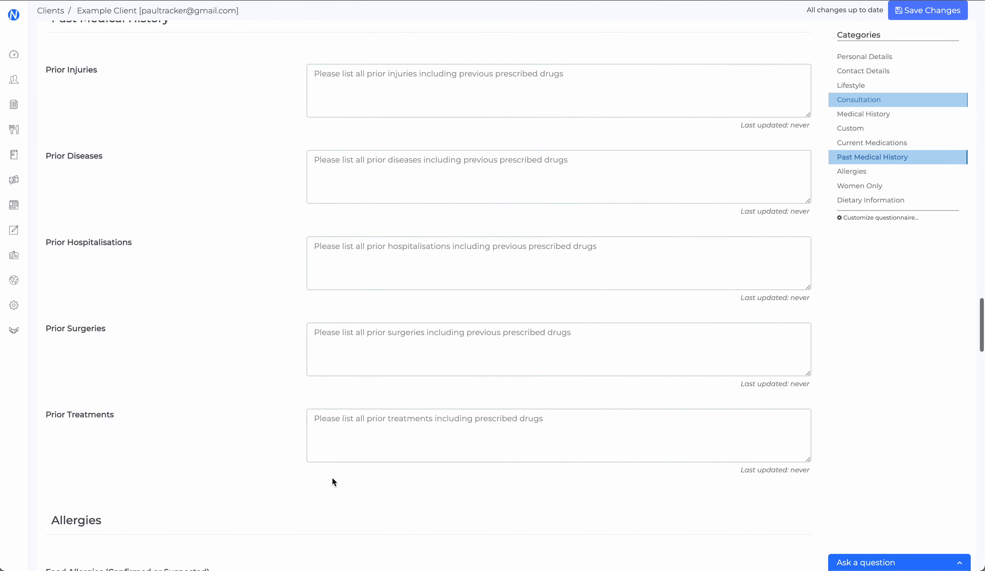
scroll(333, 480, down, 9)
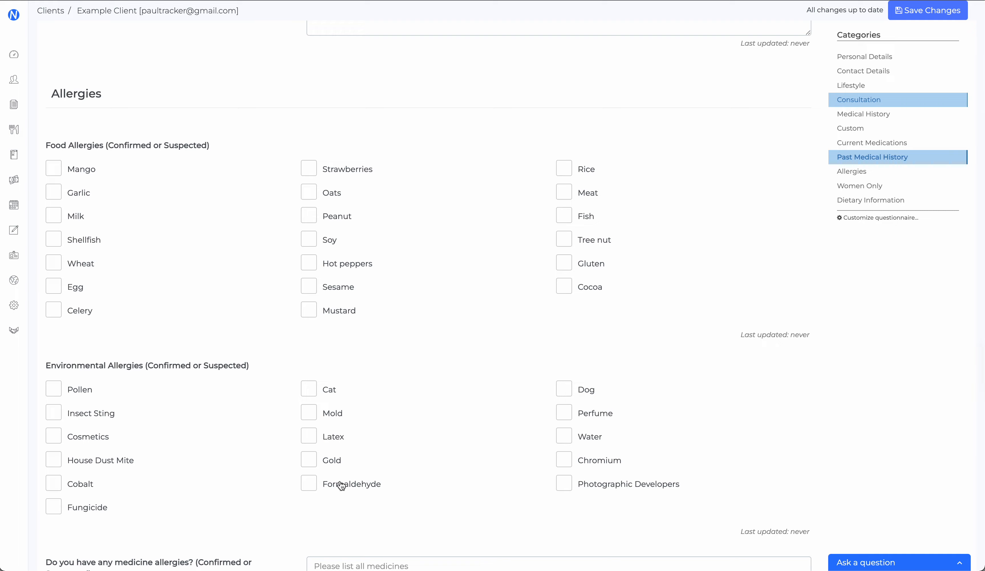
scroll(340, 486, down, 7)
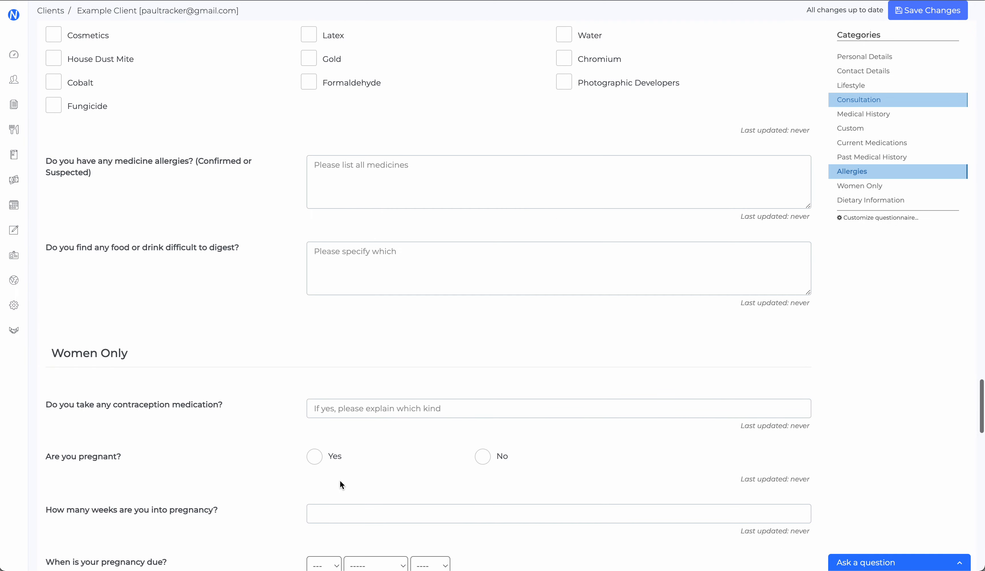
scroll(359, 467, down, 4)
scroll(360, 471, down, 11)
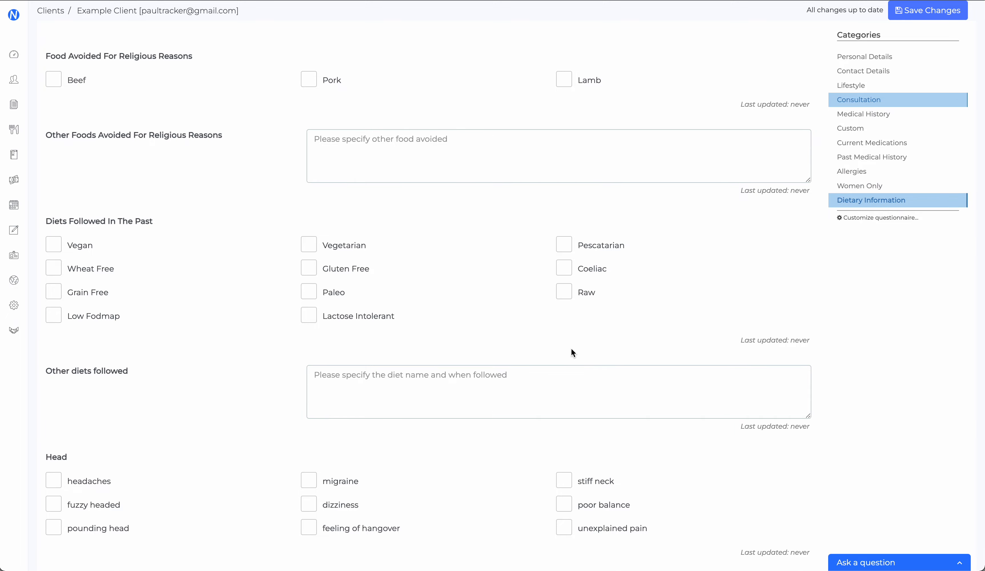
scroll(503, 296, up, 20)
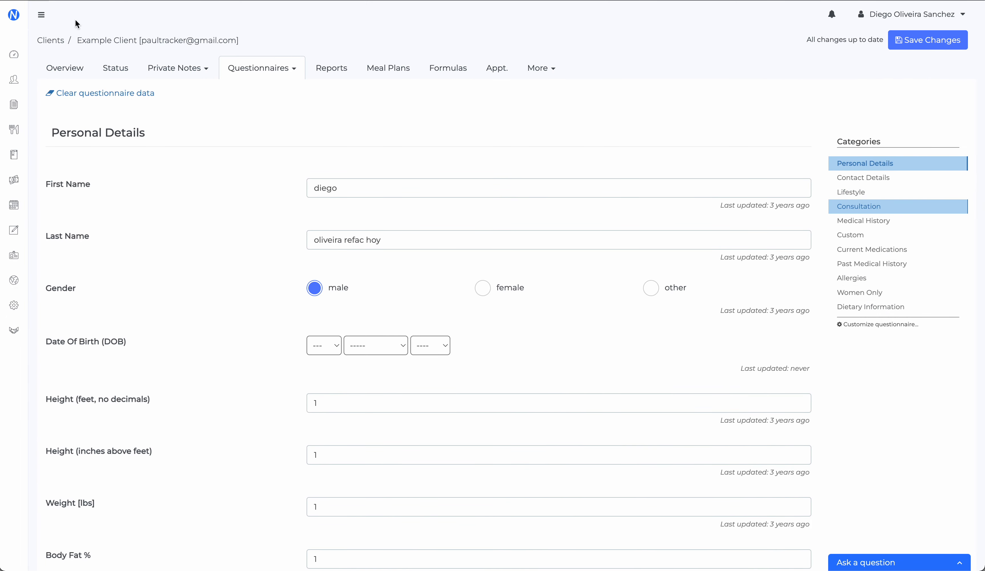
Start a new report for Example Client and include all private notes categories and all questionnaire categories.
click(344, 68)
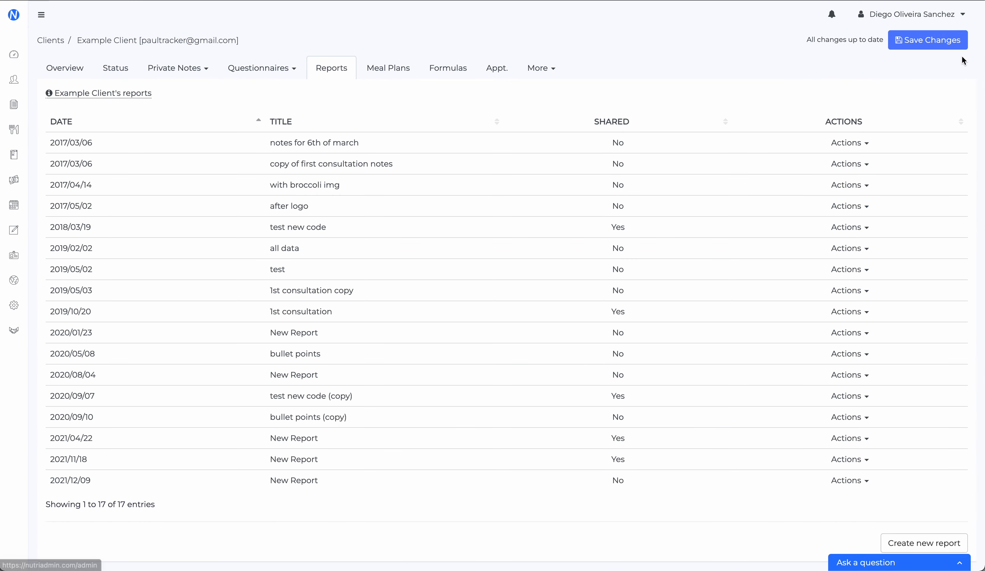
scroll(758, 195, down, 2)
click(917, 483)
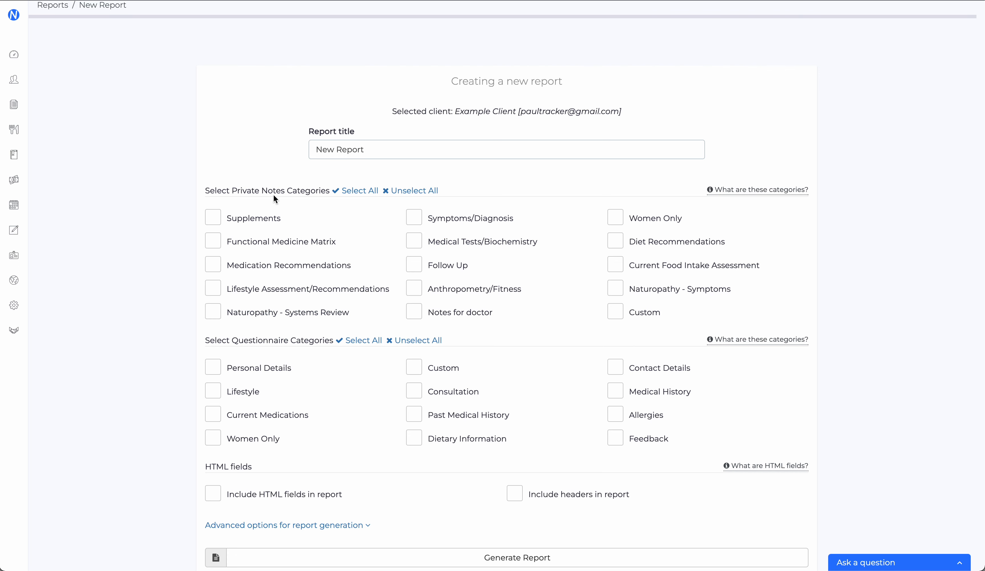
click(364, 195)
click(365, 342)
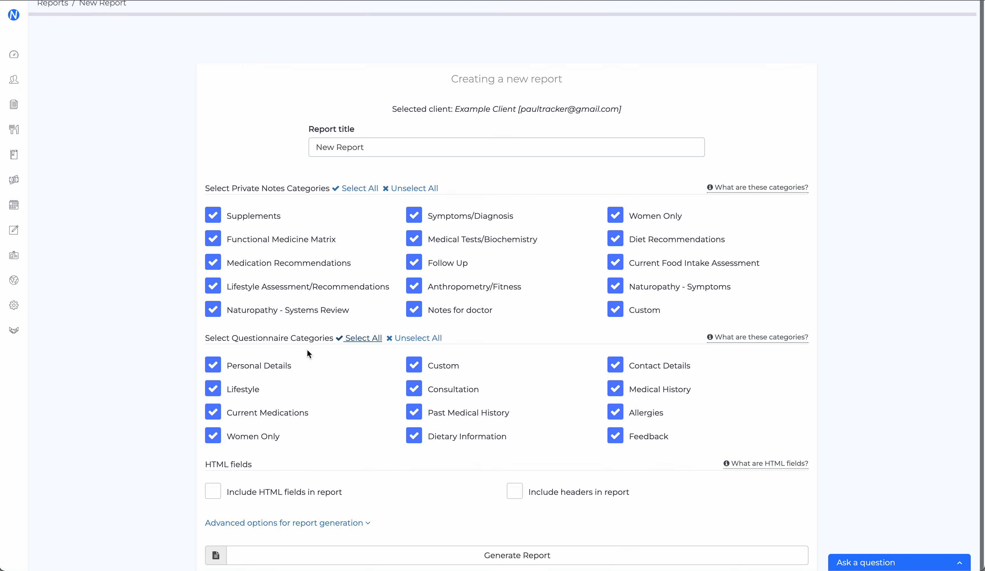
Title the new report "example" and generate it.
scroll(376, 149, down, 1)
triple_click(379, 124)
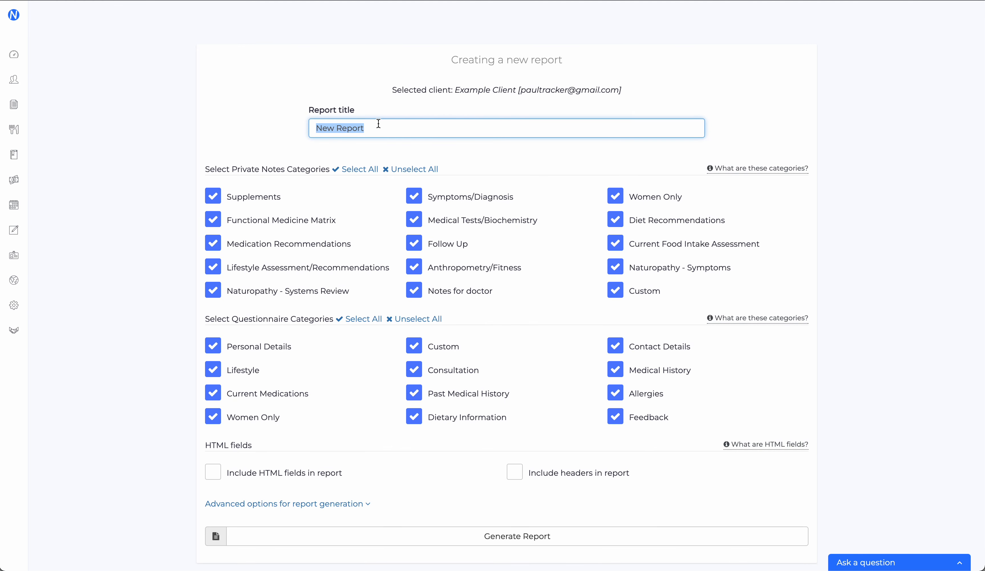
text(exsmample)
scroll(416, 243, down, 2)
click(435, 477)
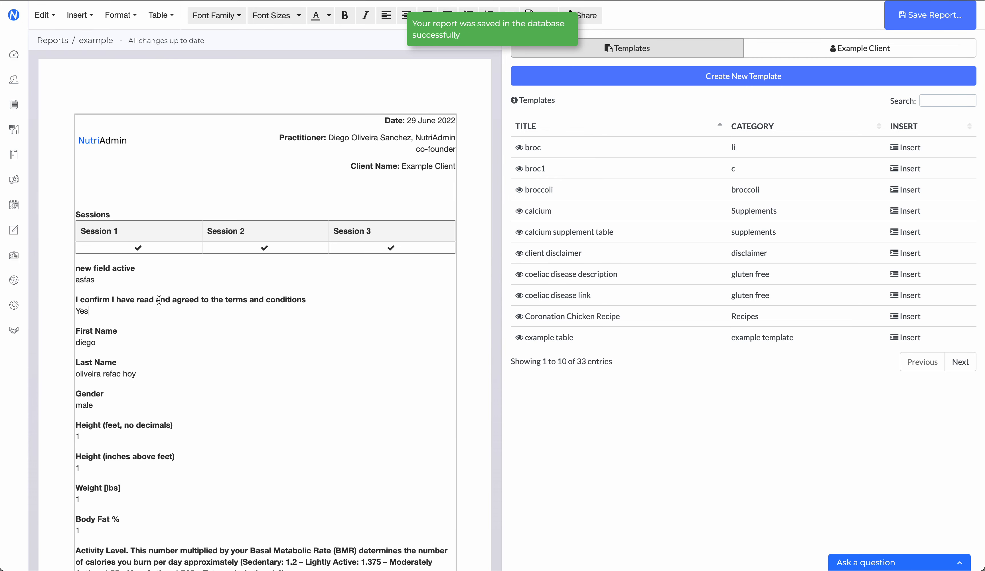
Read through the pages of the generated report and return to its beginning.
scroll(176, 286, down, 3)
click(227, 314)
scroll(228, 315, down, 20)
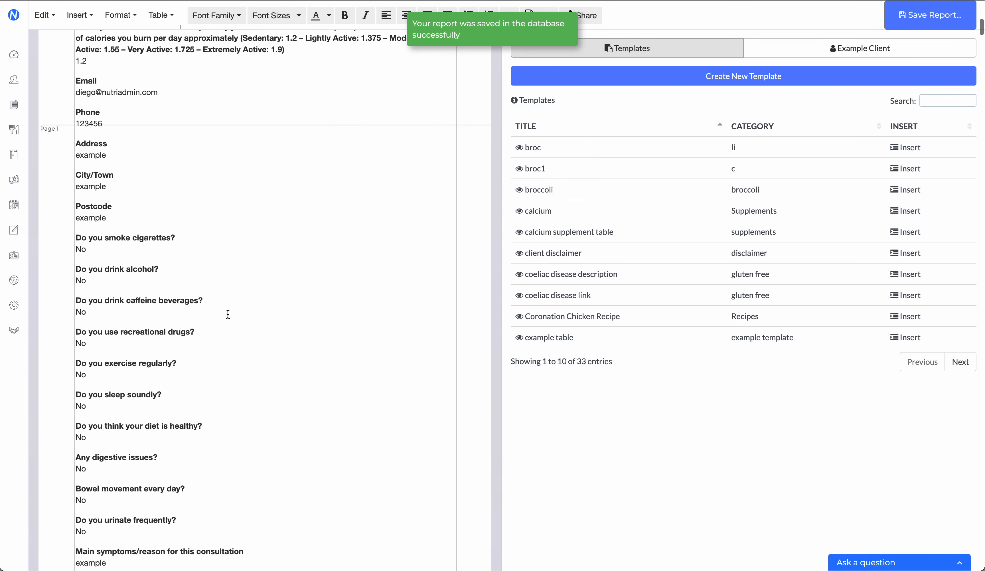
scroll(286, 385, down, 20)
scroll(327, 324, down, 20)
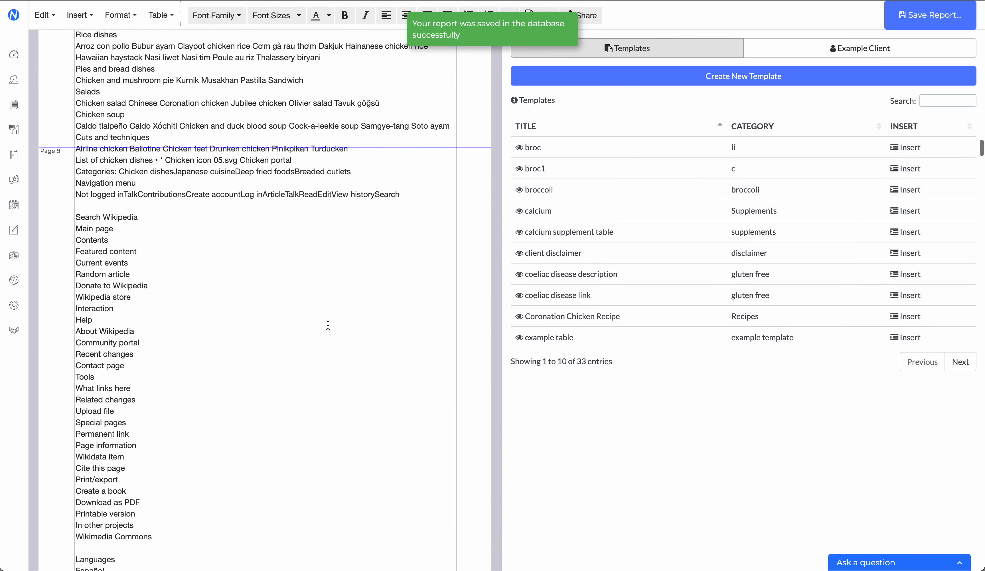
scroll(263, 386, down, 20)
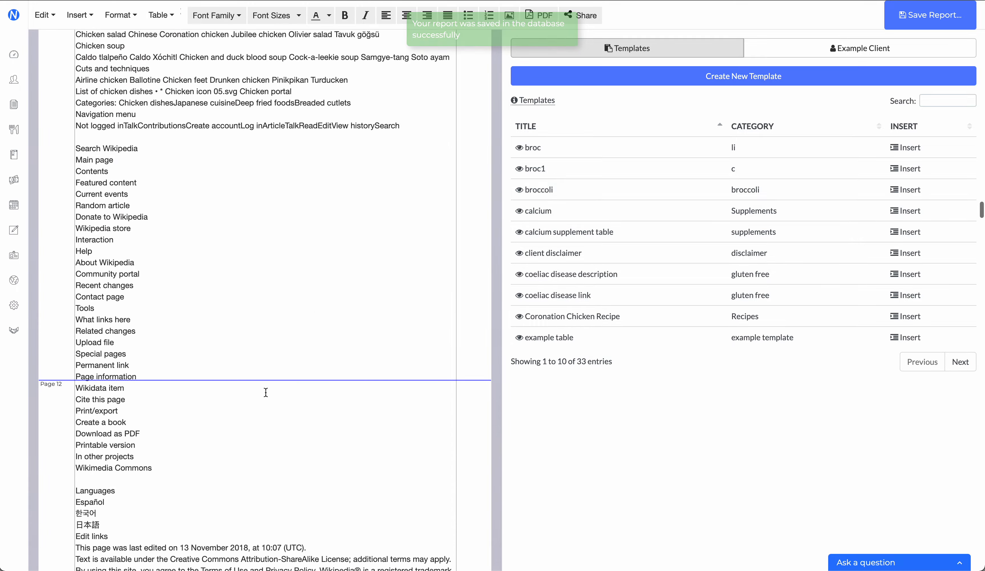
scroll(271, 397, down, 20)
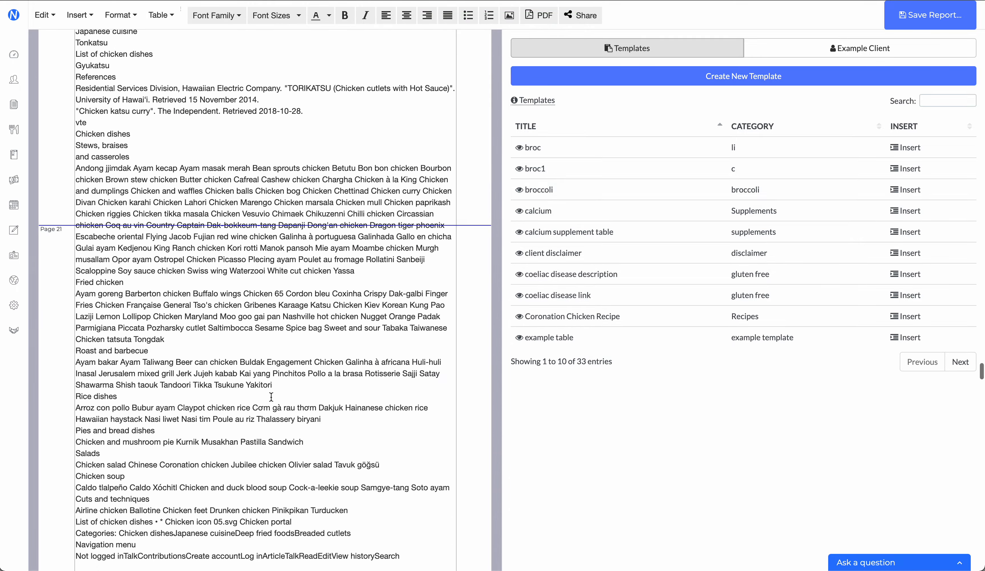
scroll(272, 397, down, 20)
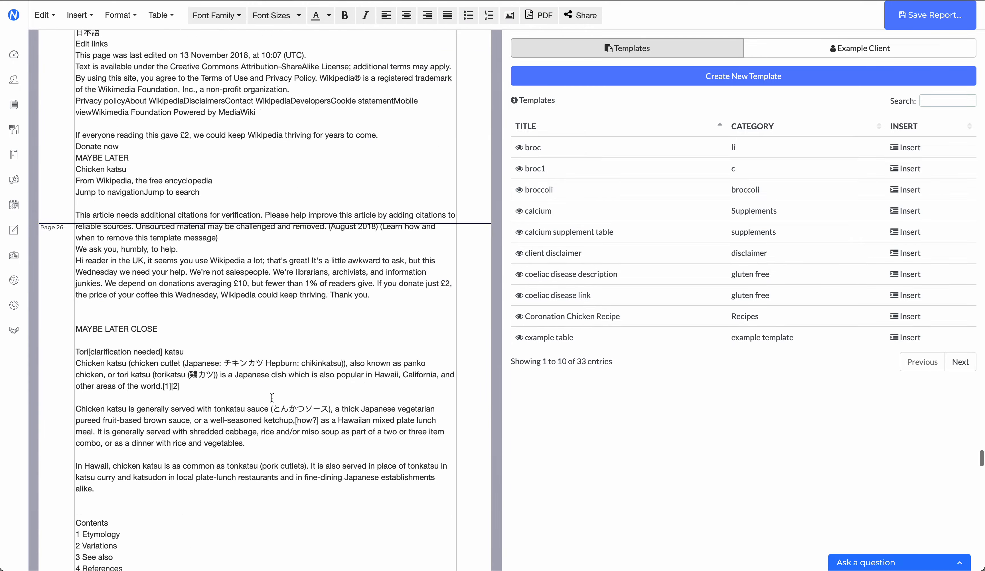
scroll(272, 398, up, 20)
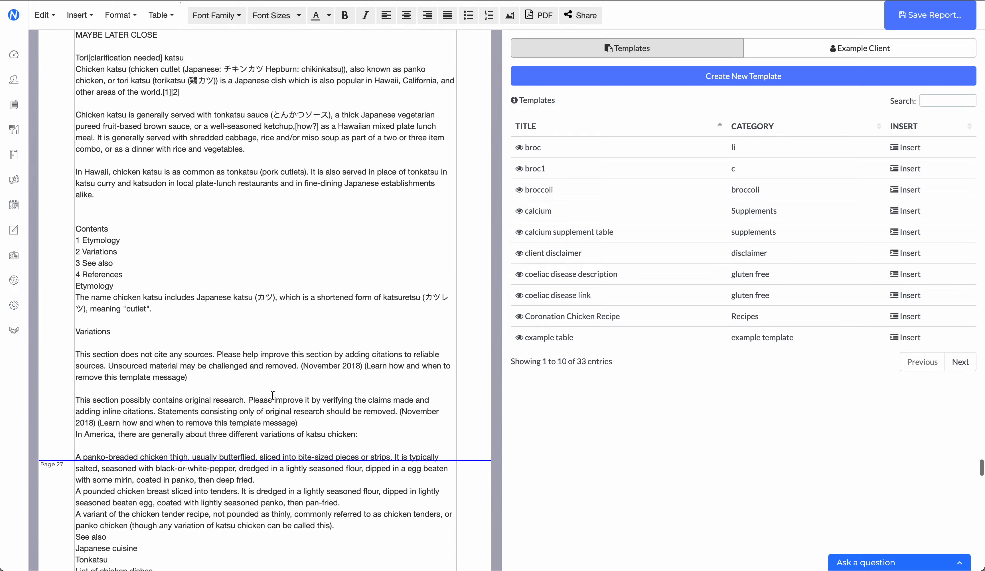
scroll(282, 386, up, 20)
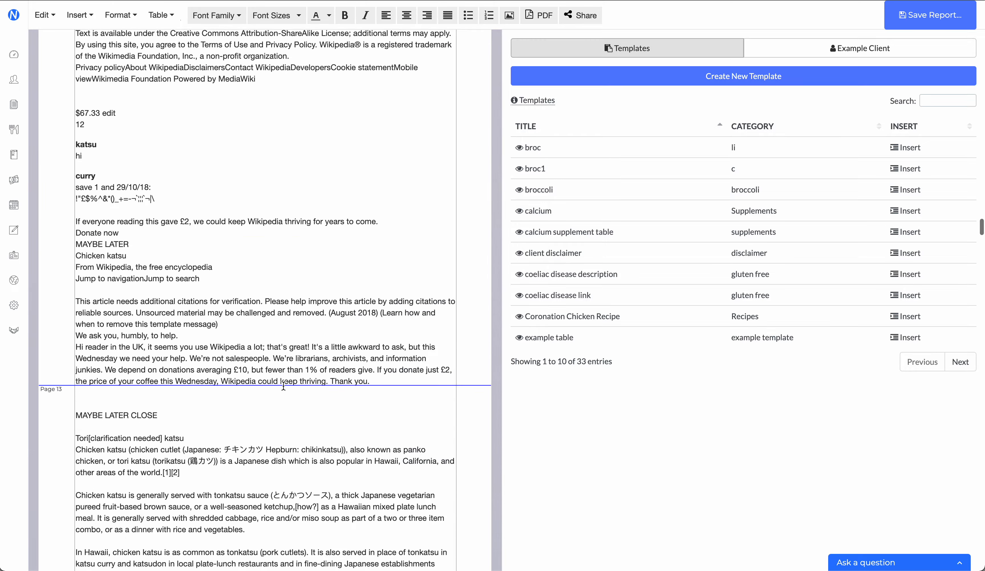
scroll(284, 385, up, 20)
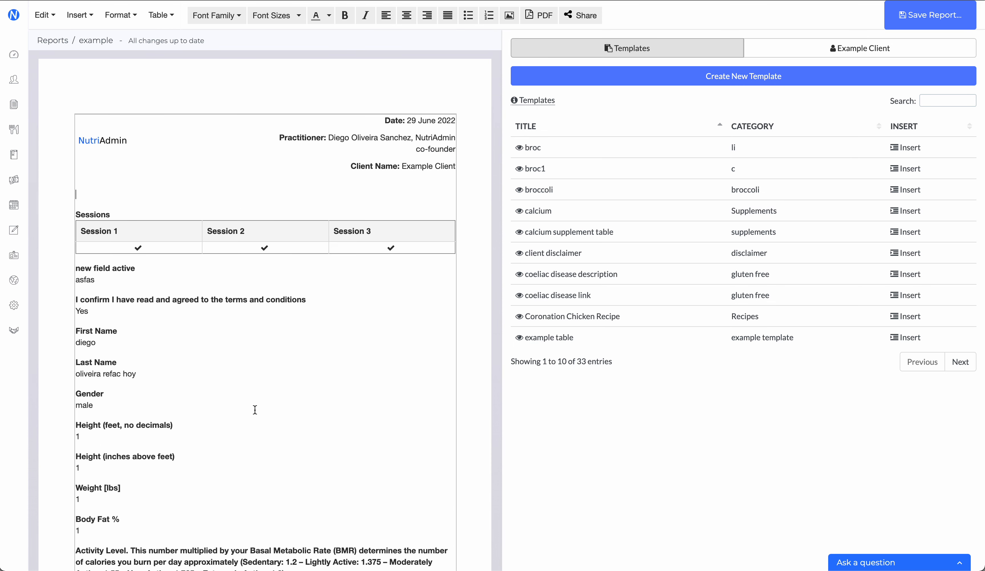
Review Example Client's overview, questionnaire and private notes summaries beside the report, and return to the report templates.
click(849, 50)
scroll(763, 180, down, 20)
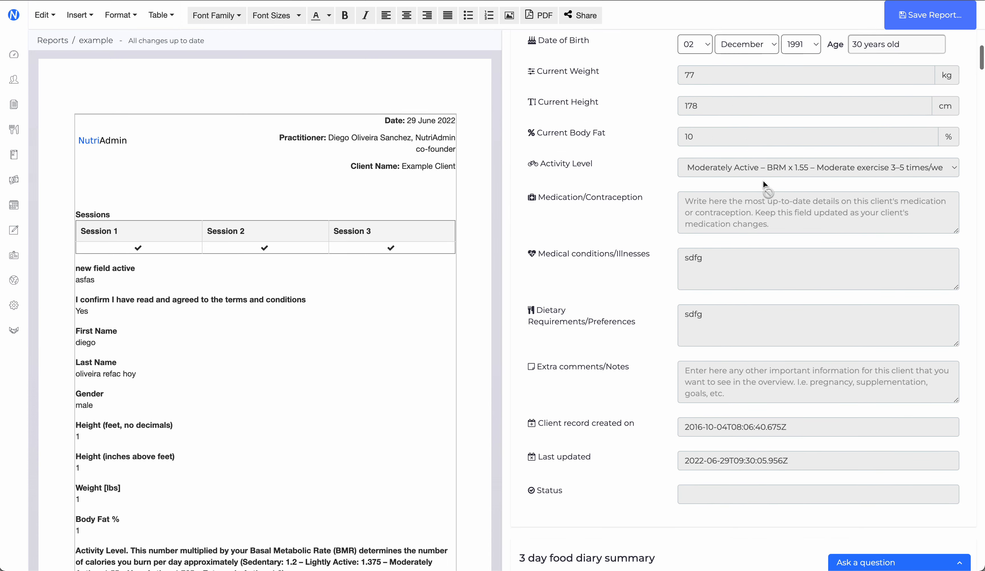
click(176, 330)
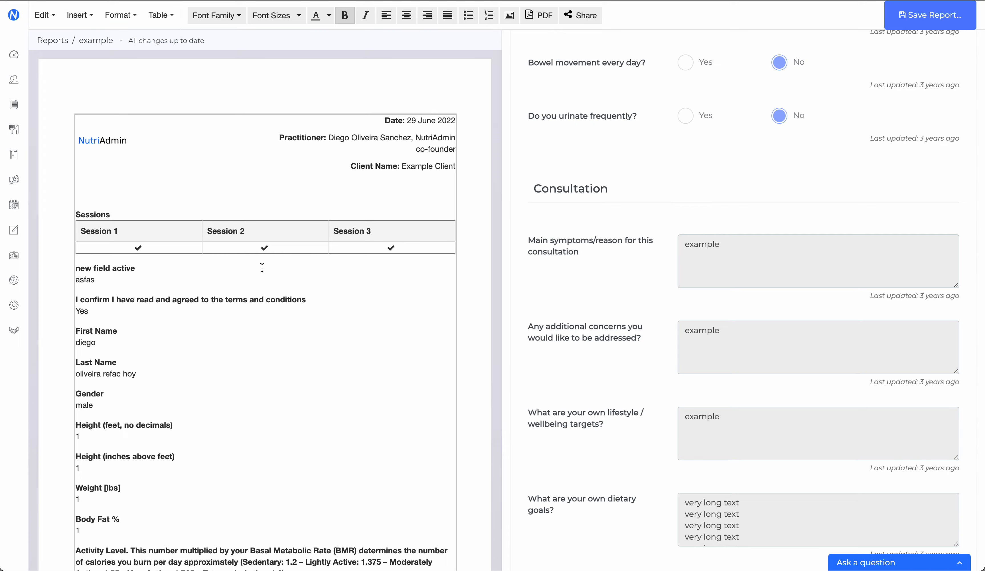
scroll(904, 255, down, 10)
scroll(910, 274, down, 15)
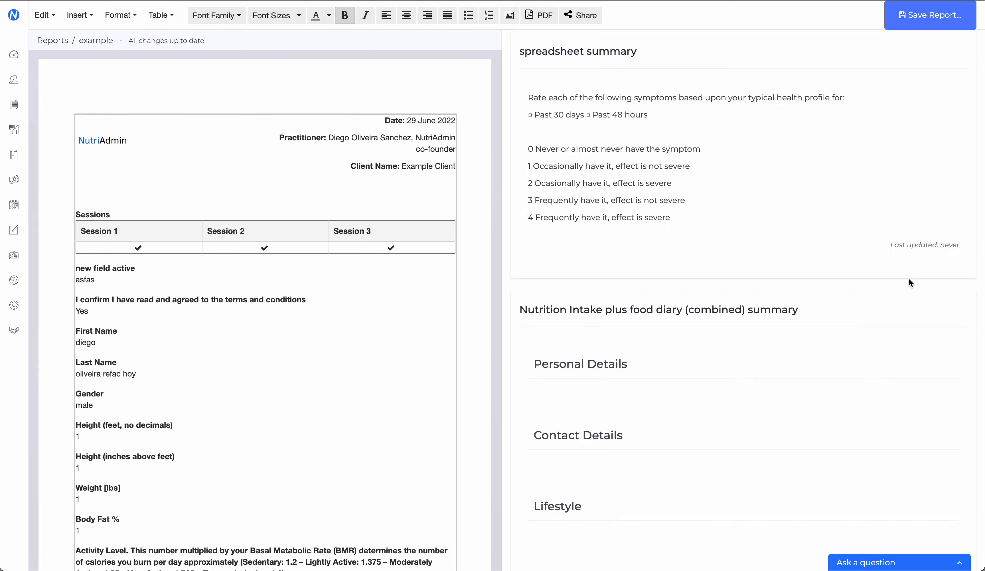
scroll(929, 297, down, 20)
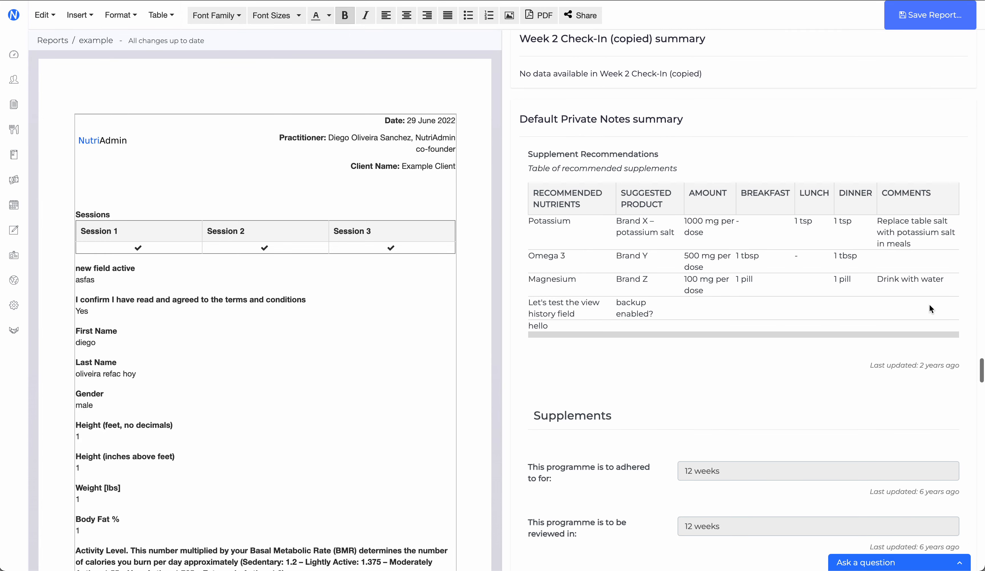
scroll(955, 473, down, 15)
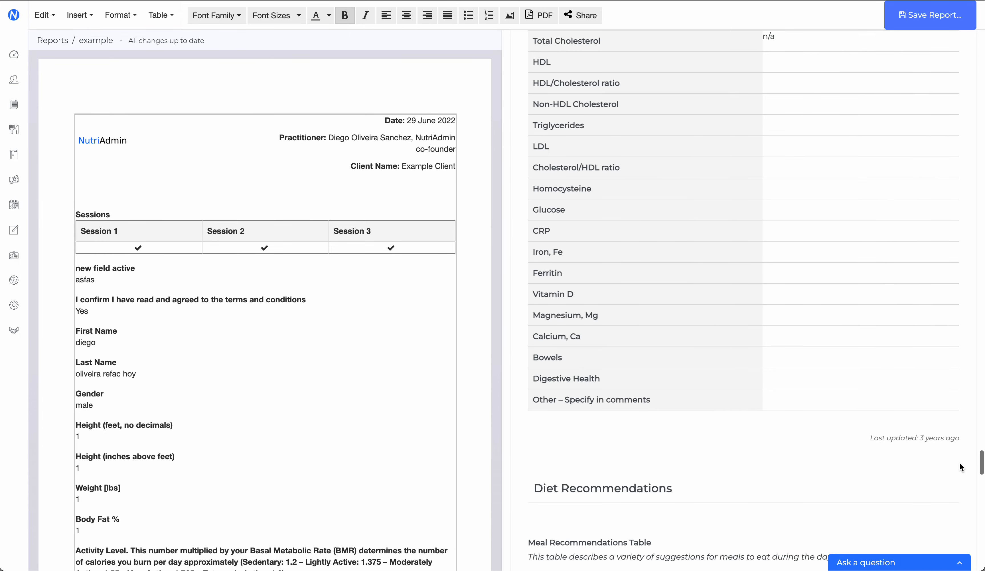
drag(981, 483, 906, 45)
click(612, 48)
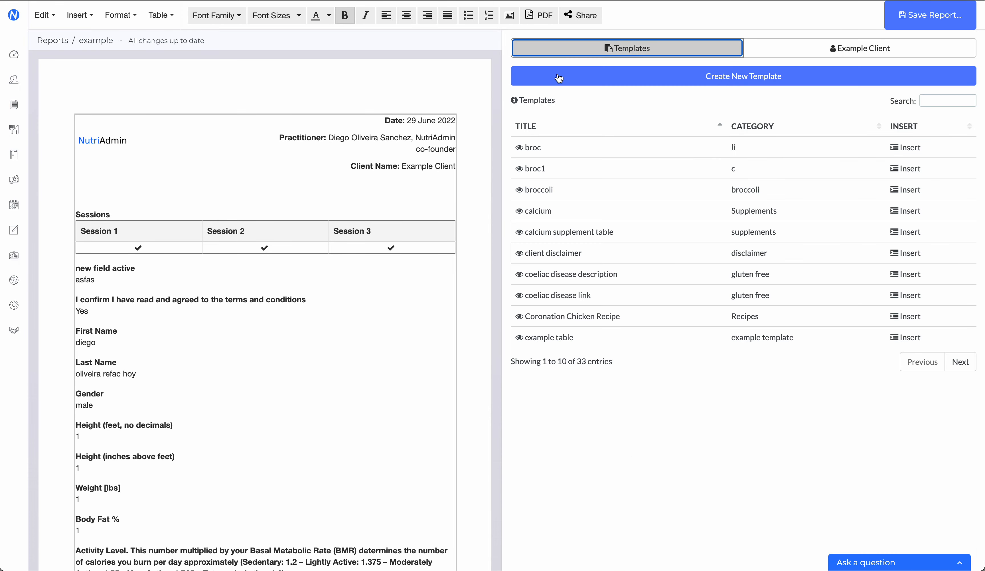
click(358, 310)
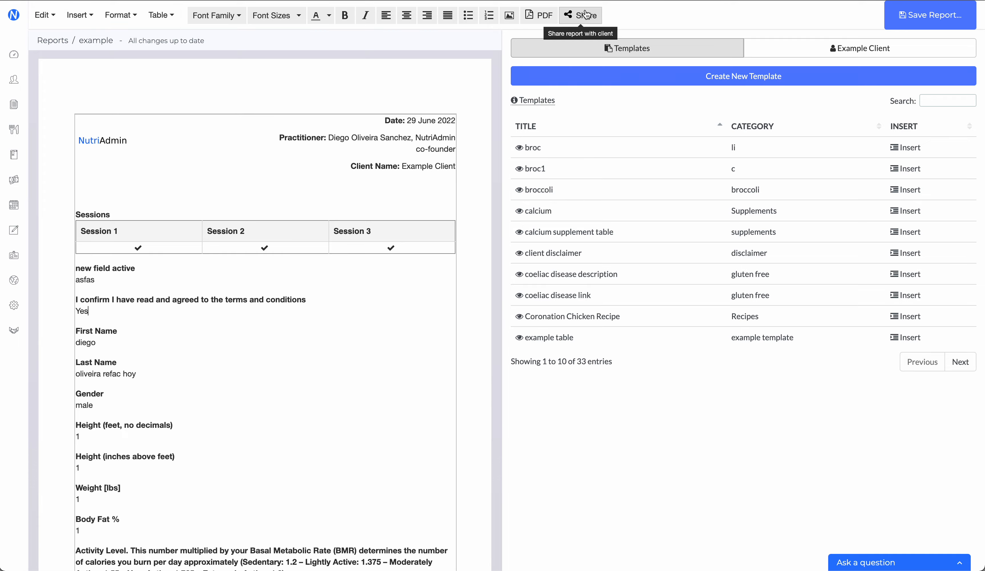
Preview the report as a PDF, look through its pages, and close the preview without saving.
click(538, 15)
click(222, 119)
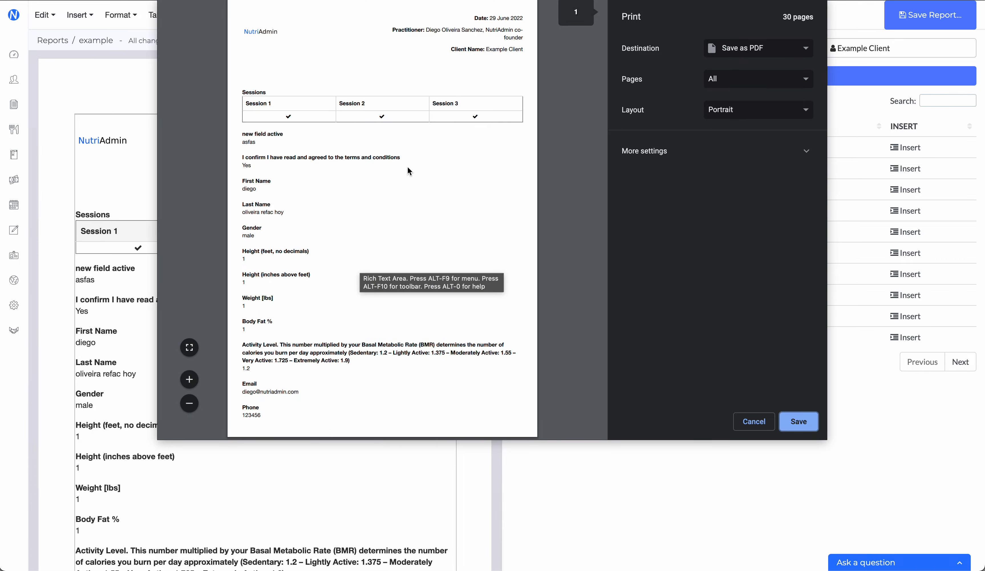
scroll(408, 166, down, 10)
scroll(425, 163, down, 20)
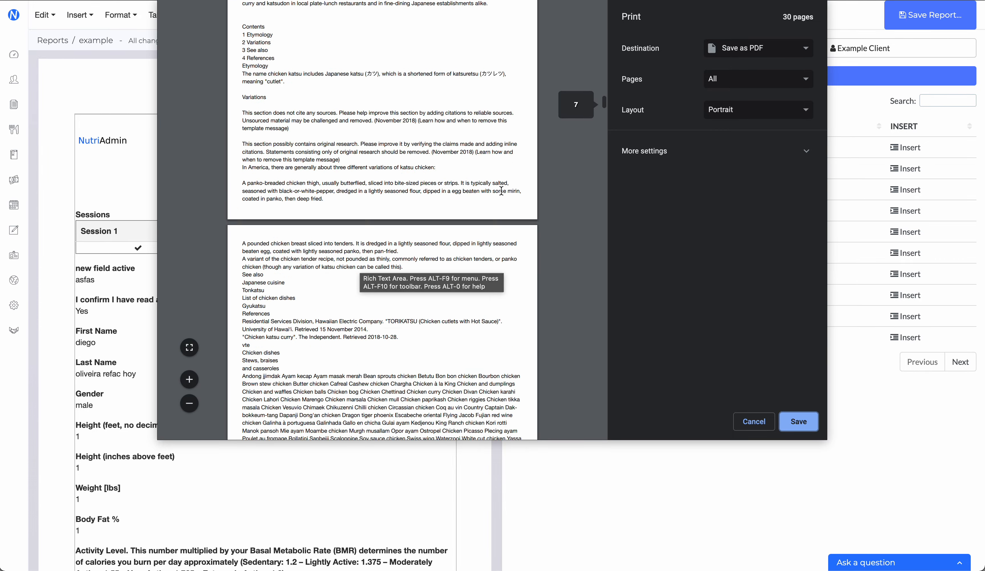
scroll(514, 205, down, 20)
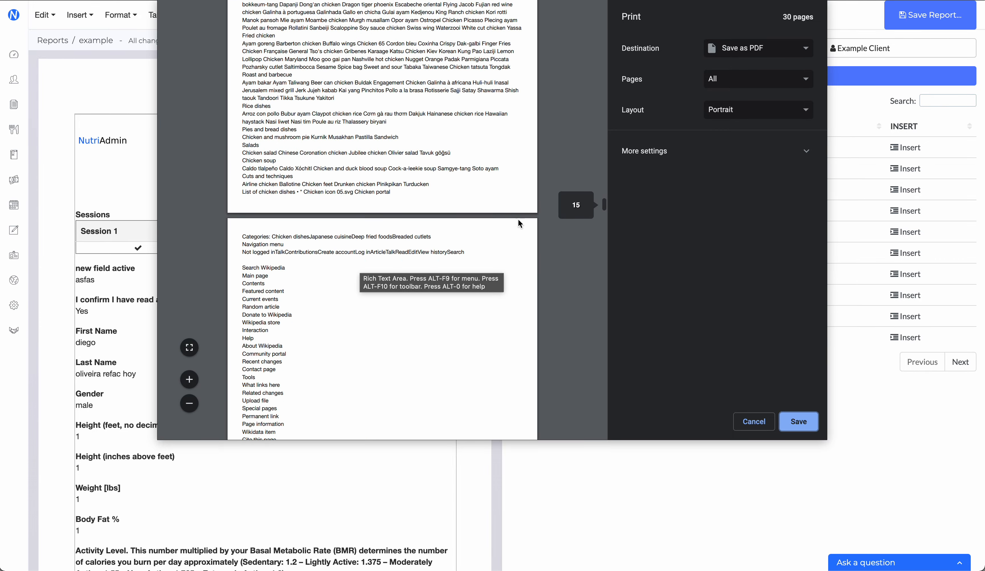
scroll(566, 306, down, 20)
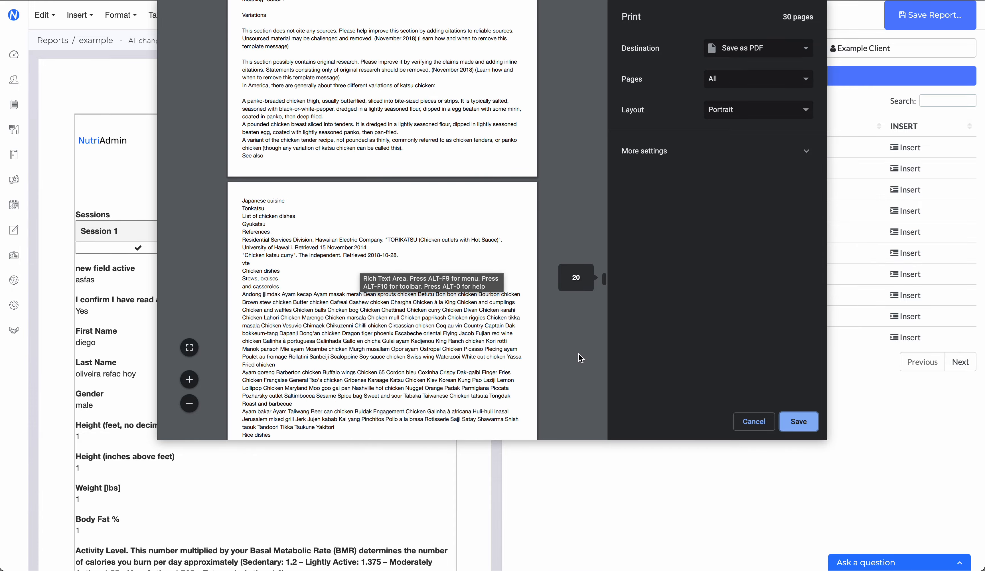
scroll(580, 375, down, 20)
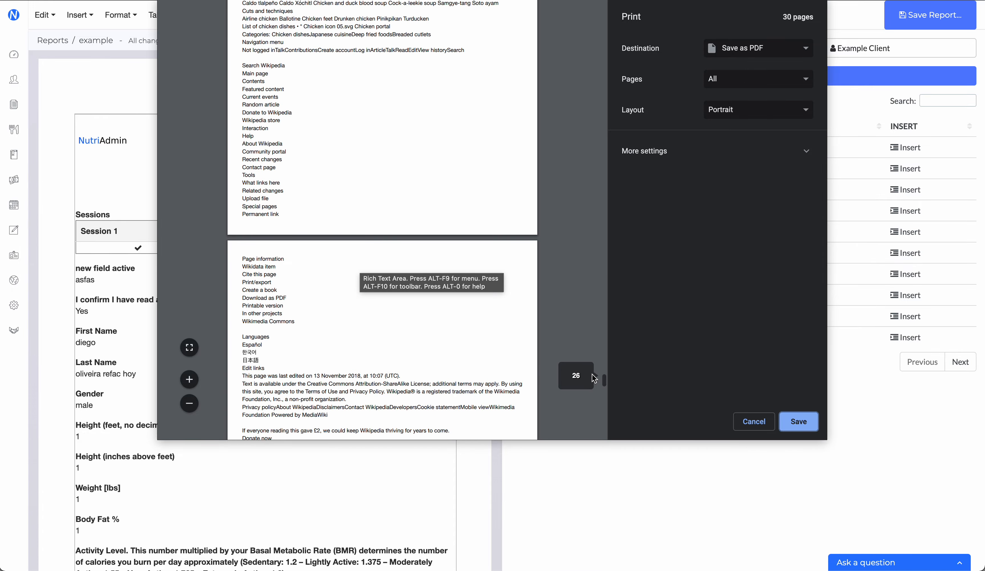
scroll(605, 379, down, 5)
drag(605, 393, 605, 4)
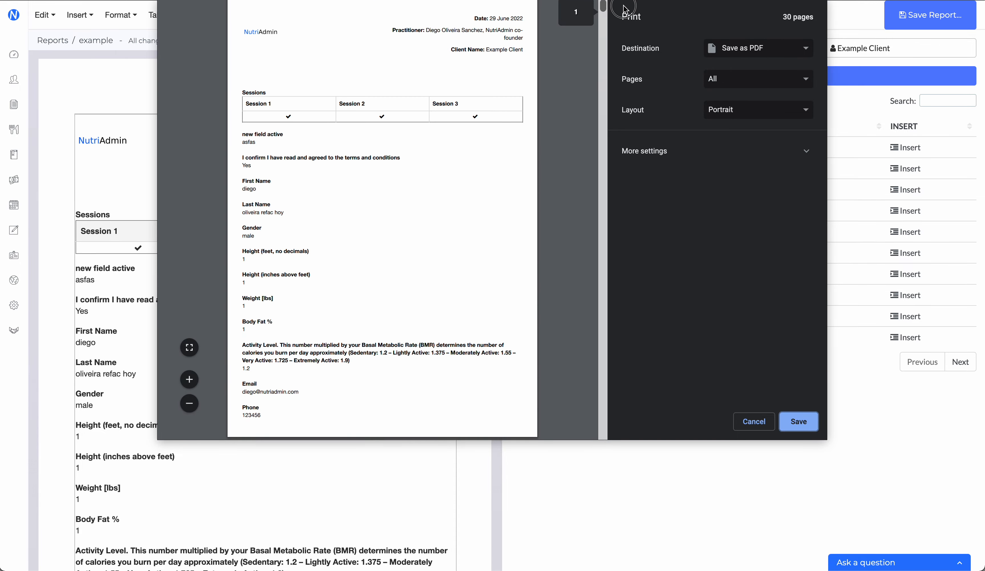
click(754, 421)
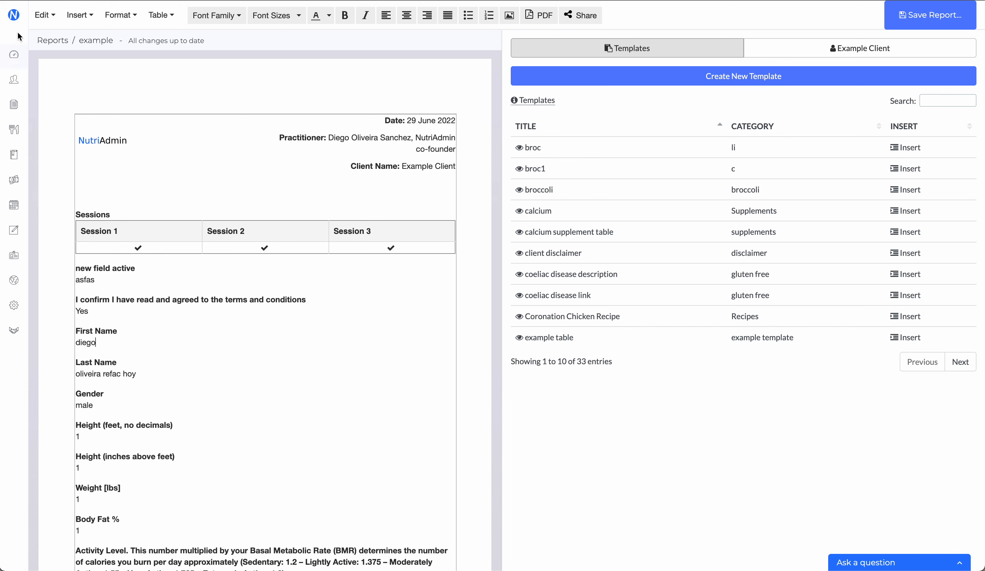
Leave the report, view the active client list and return to the dashboard.
click(20, 53)
click(167, 103)
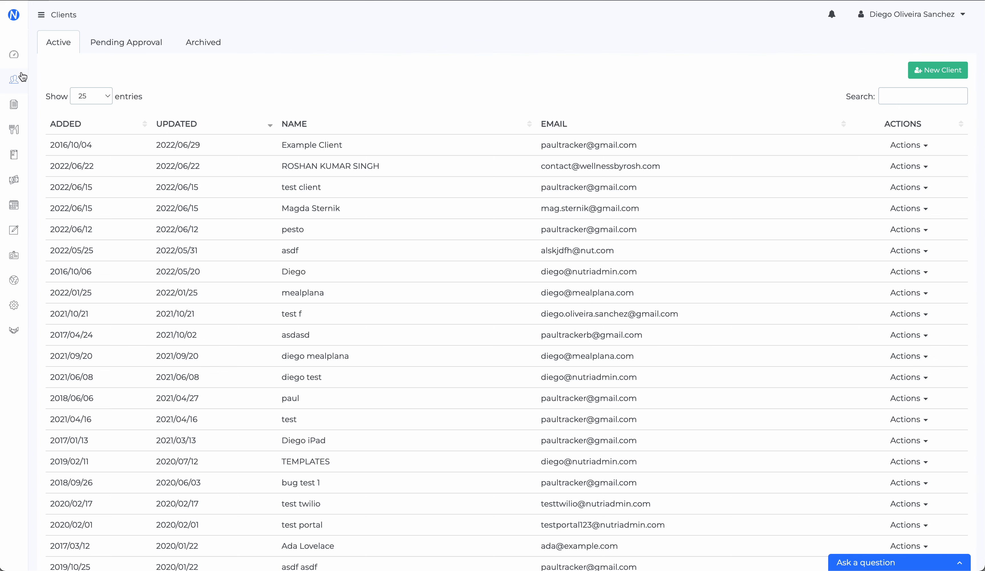
click(13, 58)
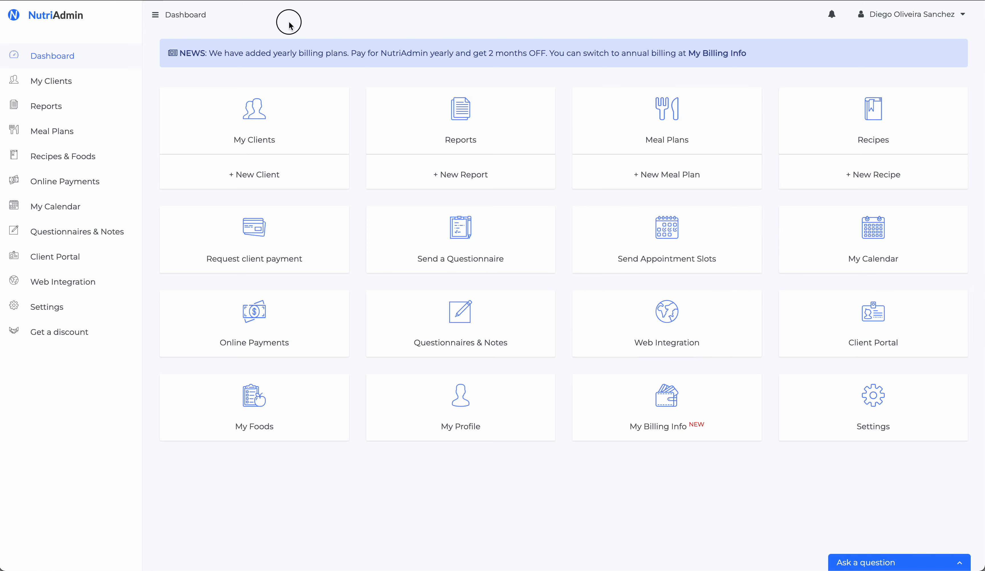
triple_click(284, 42)
click(286, 48)
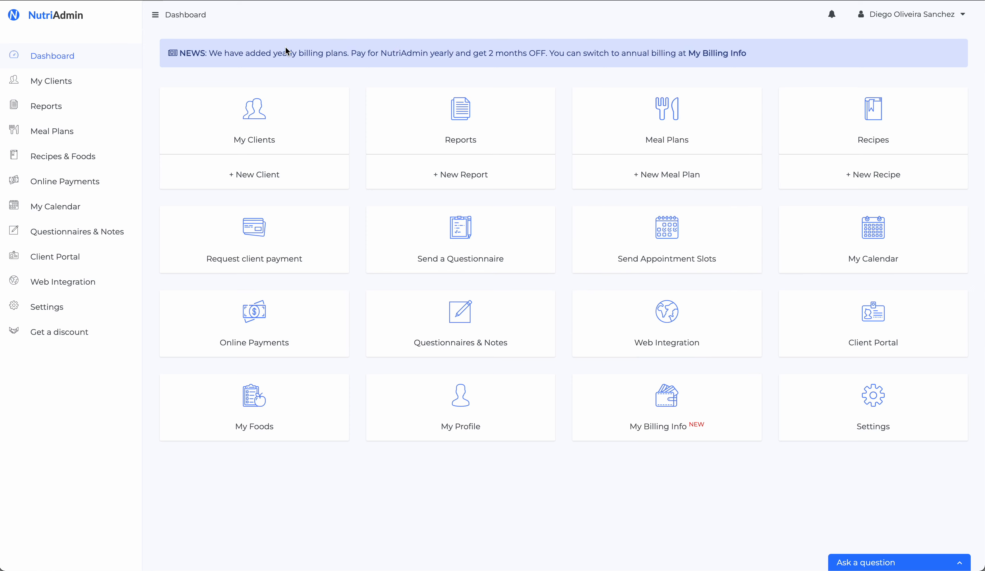